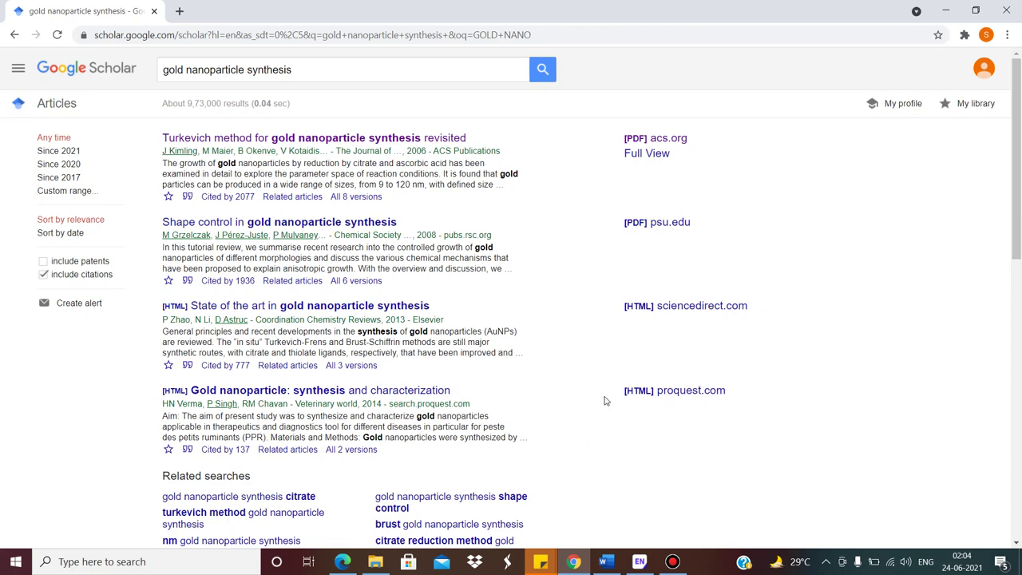
Cite the Turkevich method reference as [1] right after 'gold' in the Word paragraph
{"action": "left_click", "coordinate": [605, 561]}
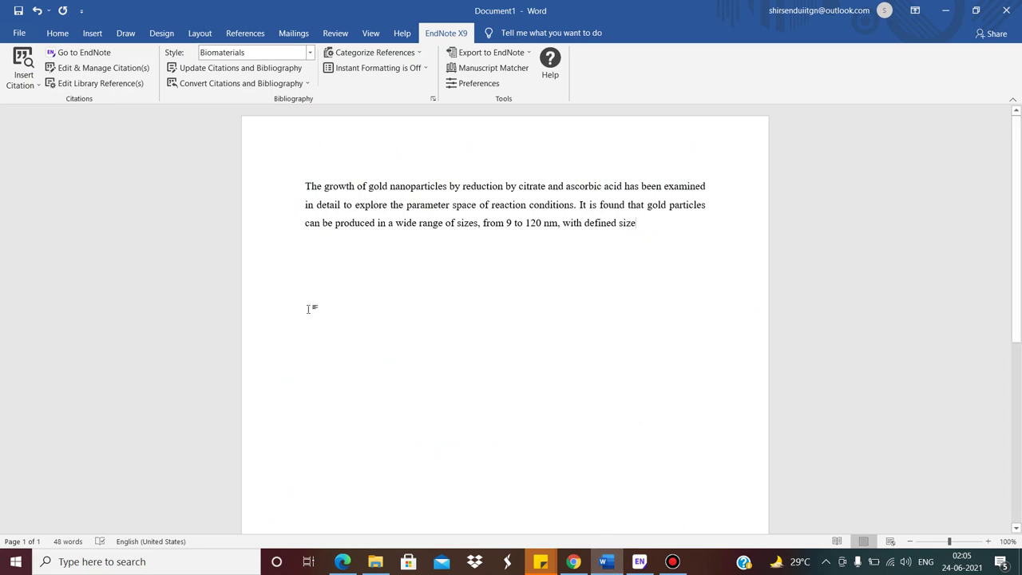
{"action": "left_click", "coordinate": [389, 188]}
{"action": "left_click", "coordinate": [641, 562]}
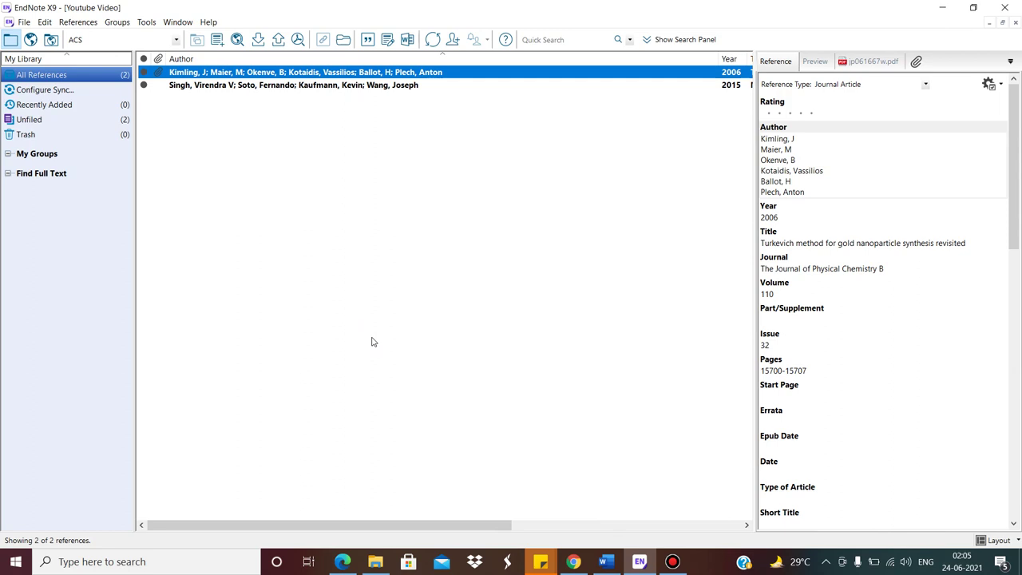
{"action": "left_click", "coordinate": [464, 73]}
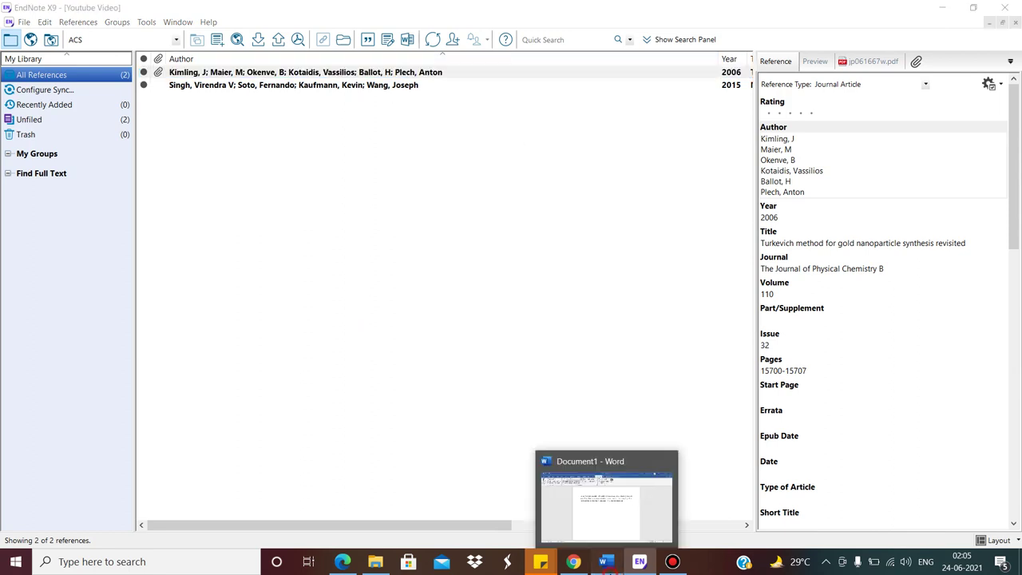
{"action": "left_click", "coordinate": [606, 561]}
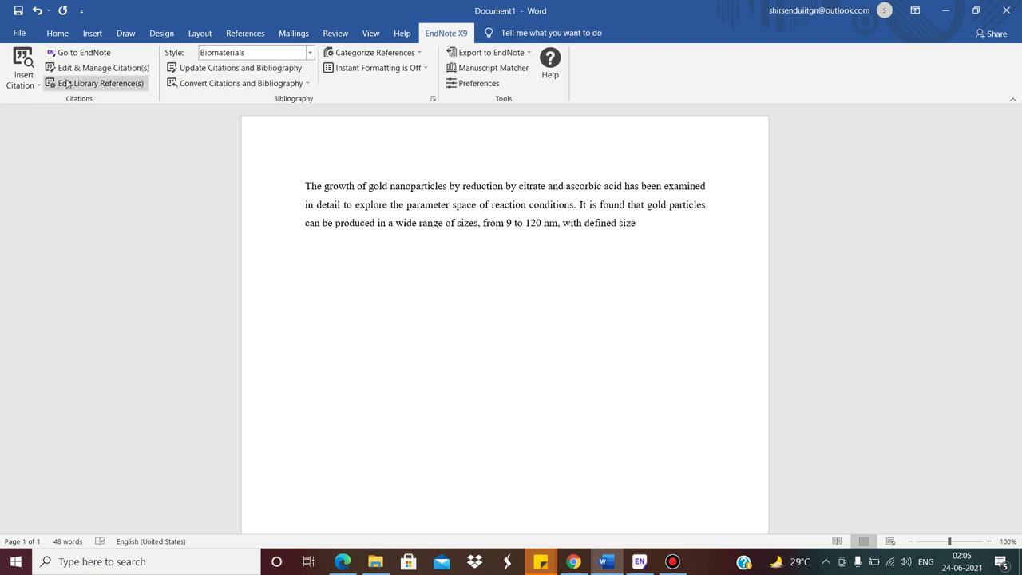
{"action": "left_click", "coordinate": [34, 86]}
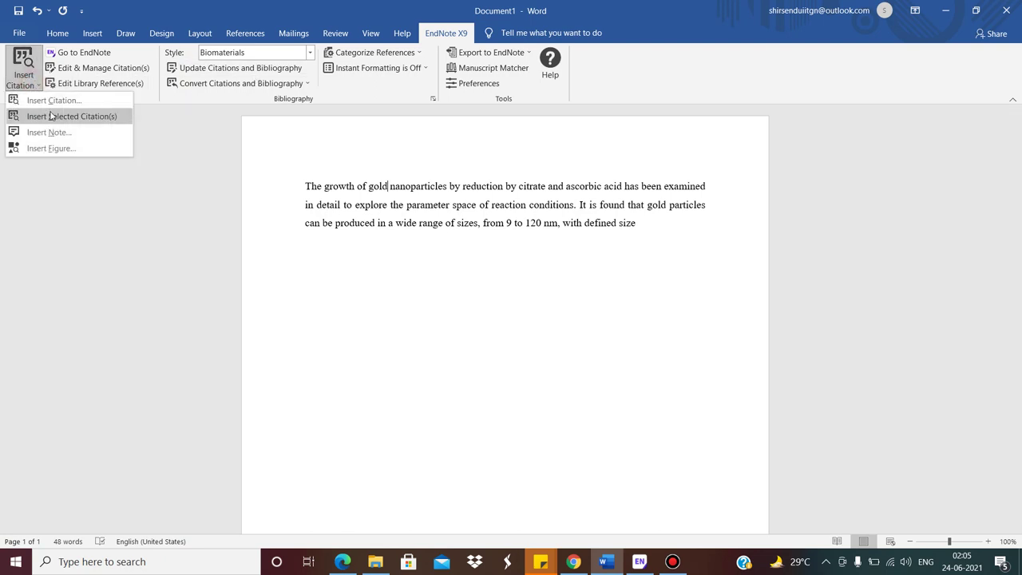
{"action": "left_click", "coordinate": [83, 118]}
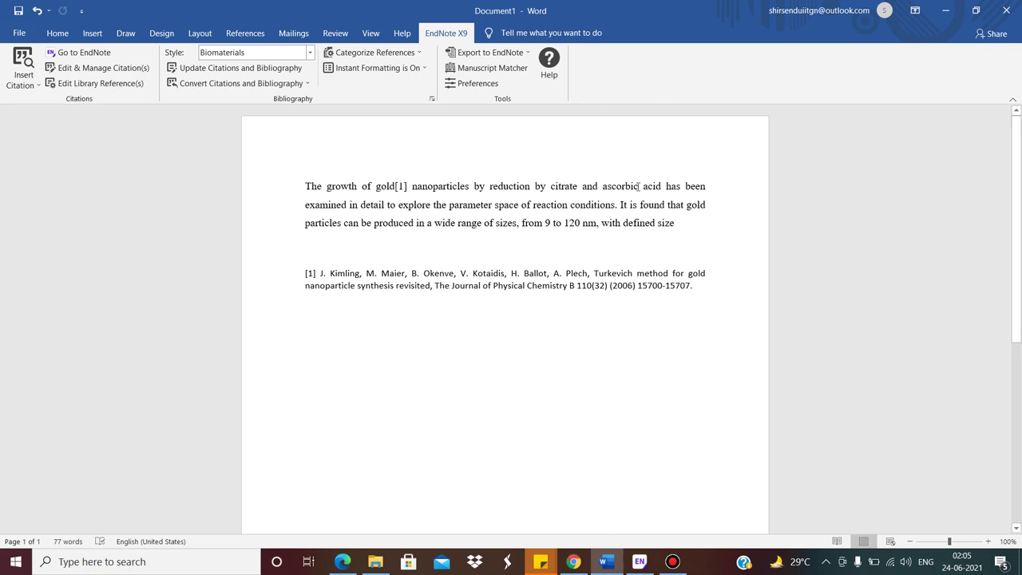
Cite the Micromotor-based energy generation reference as [2] right after 'ascorbic'
{"action": "left_click", "coordinate": [639, 561]}
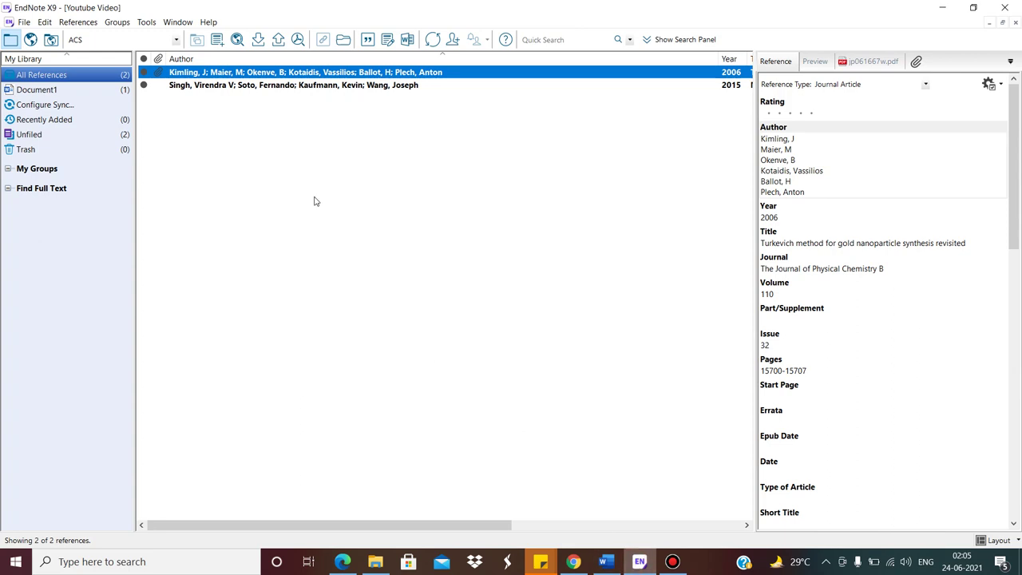
{"action": "left_click", "coordinate": [255, 86]}
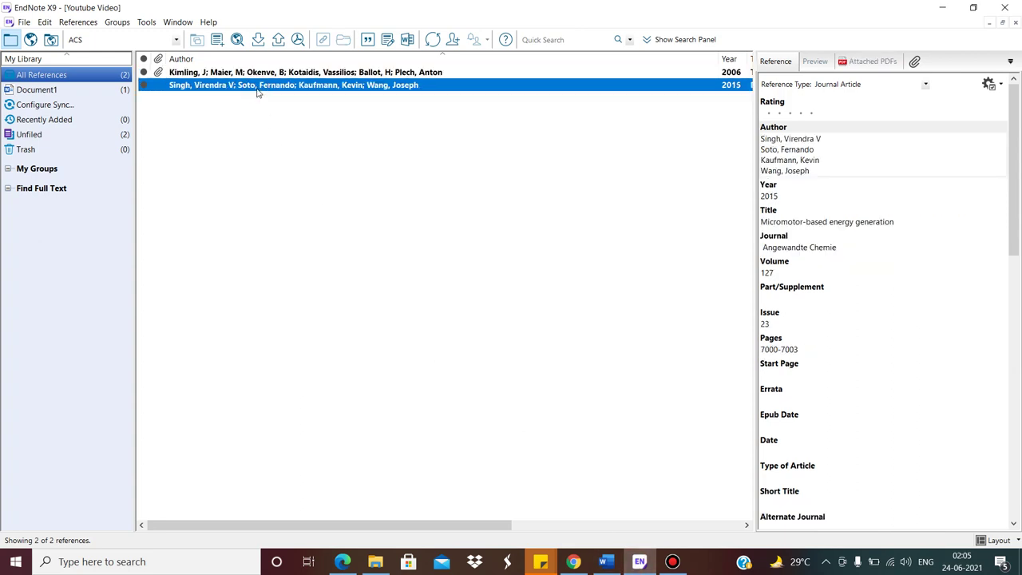
{"action": "left_click", "coordinate": [606, 562]}
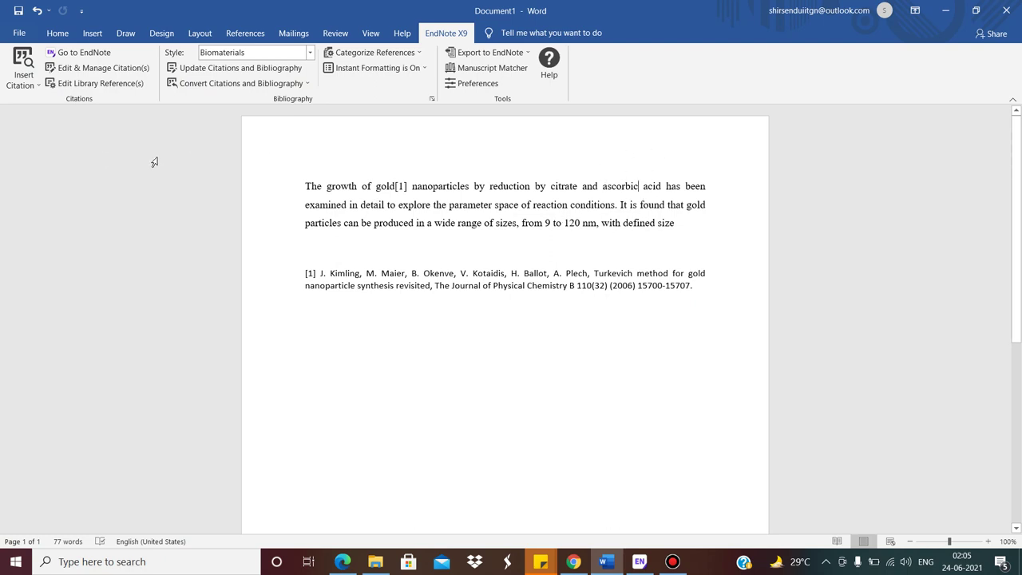
{"action": "left_click", "coordinate": [35, 85]}
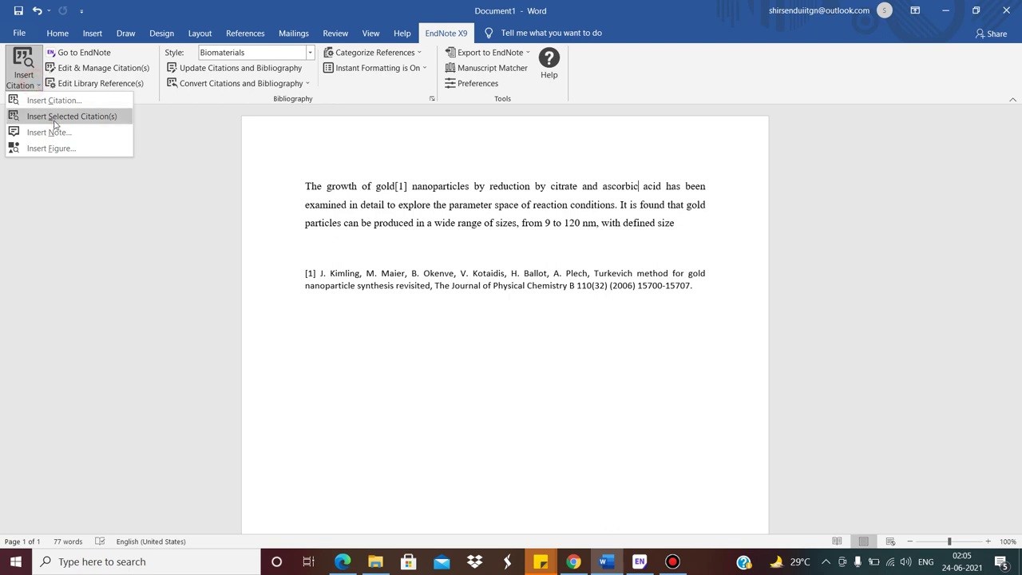
{"action": "left_click", "coordinate": [50, 118]}
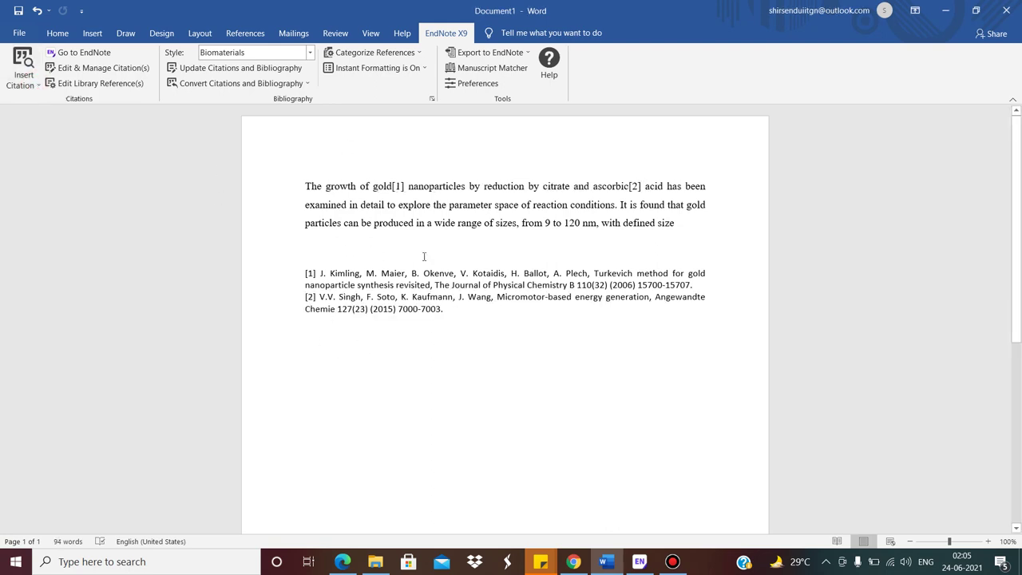
Import the third Scholar result, 'State of the art in gold nanoparticle synthesis', into EndNote as an EndNote citation
{"action": "left_click", "coordinate": [573, 562]}
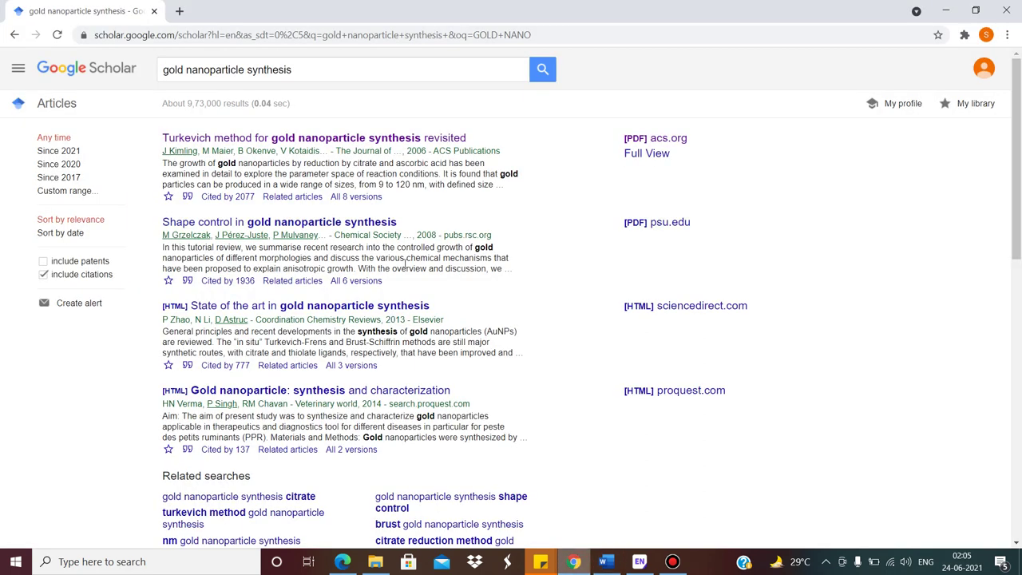
{"action": "left_click", "coordinate": [186, 366]}
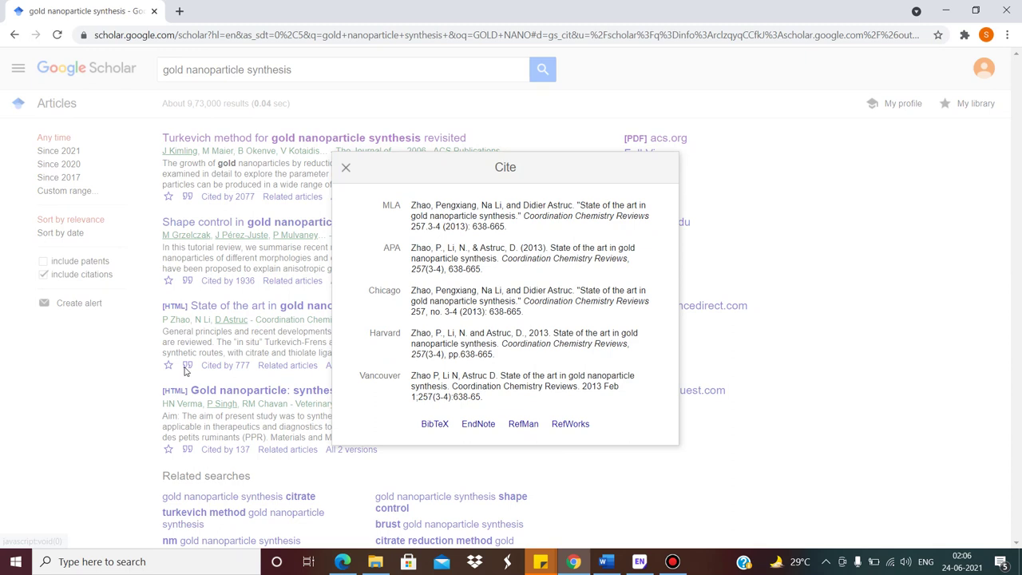
{"action": "left_click", "coordinate": [478, 426]}
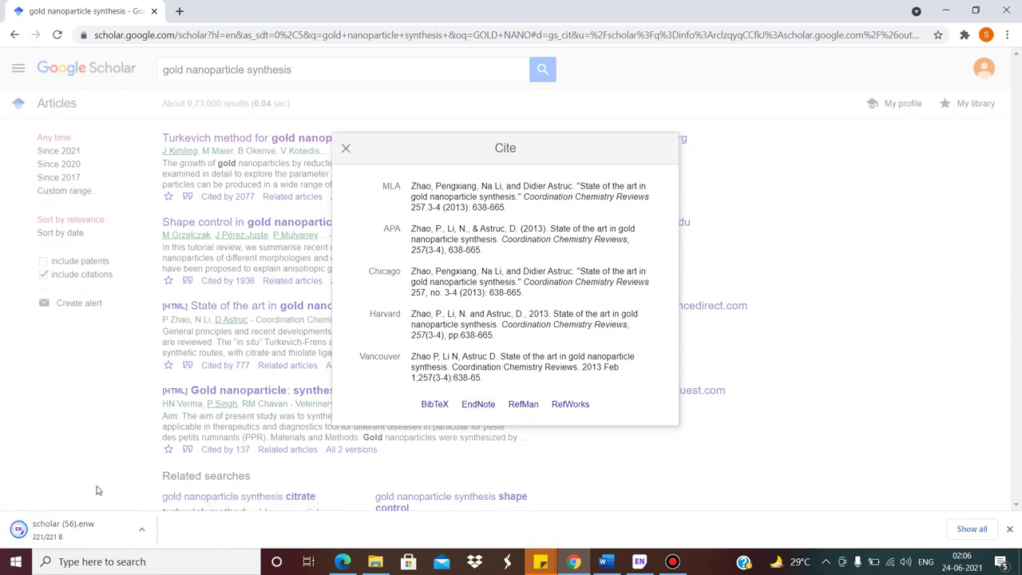
{"action": "left_click", "coordinate": [71, 530]}
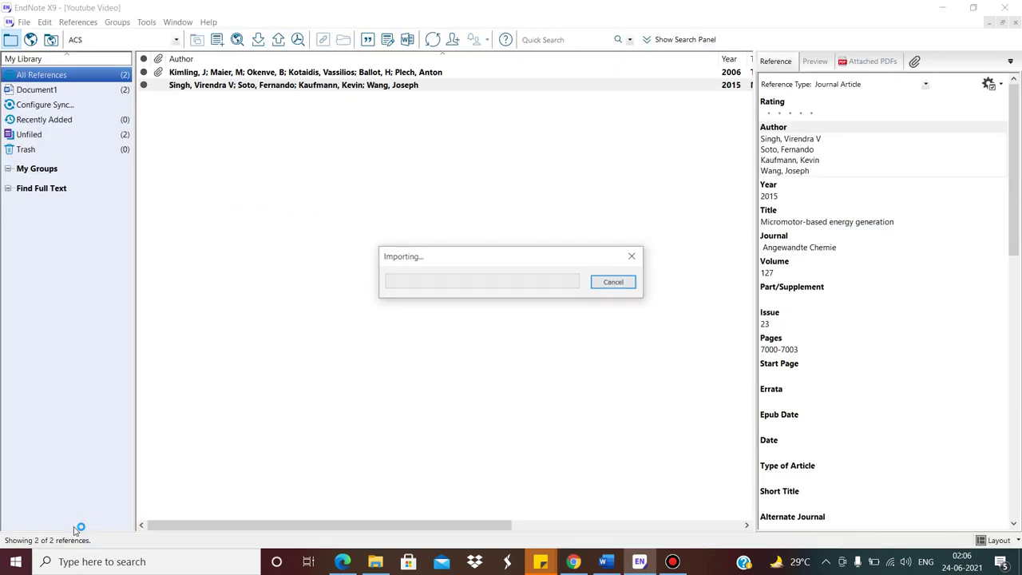
{"action": "left_click", "coordinate": [396, 72]}
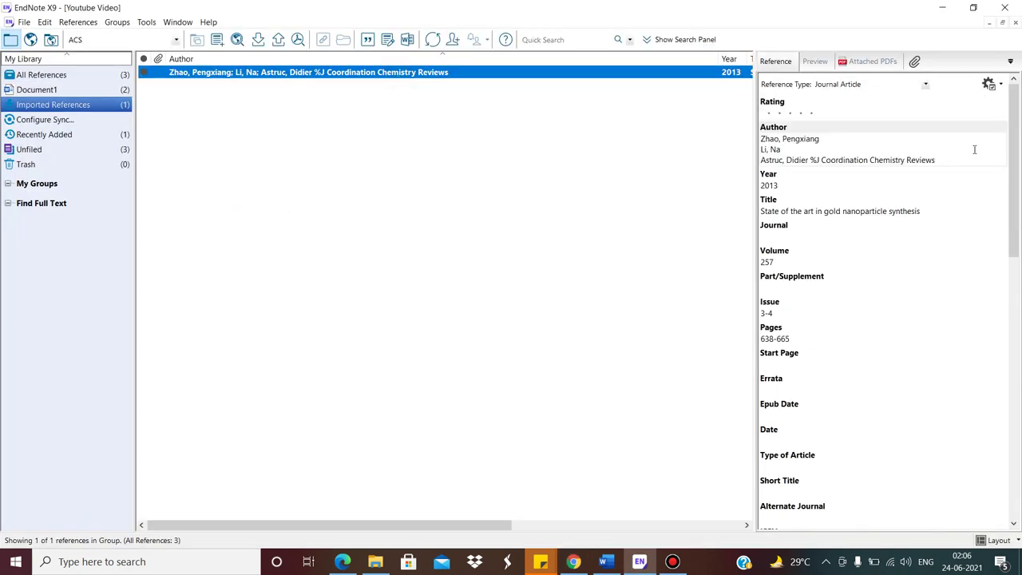
Move 'Coordination Chemistry Reviews' from the Author field into the empty Journal field
{"action": "left_click_drag", "start_coordinate": [940, 161], "coordinate": [819, 163]}
{"action": "key", "text": "ctrl+c"}
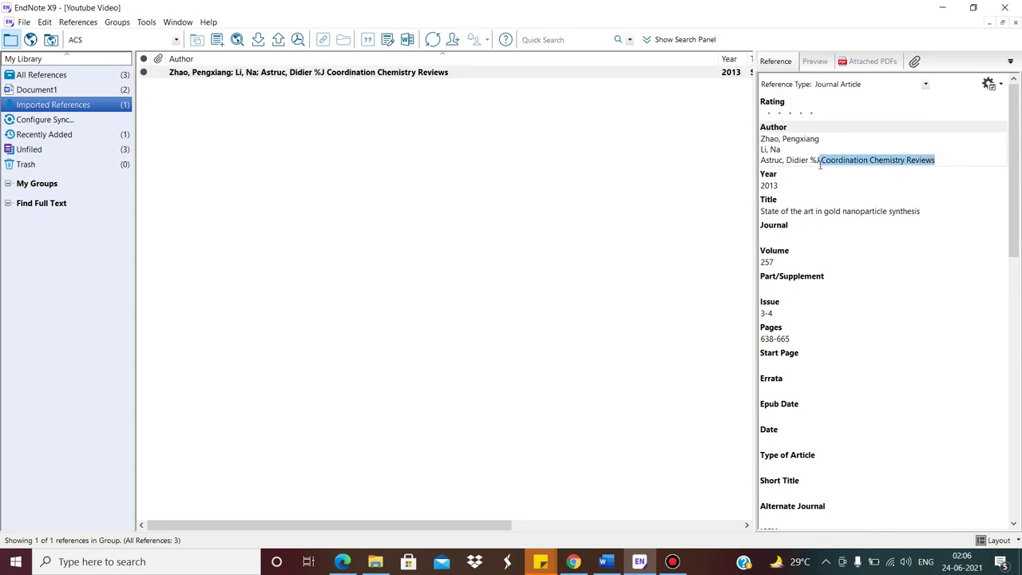
{"action": "left_click", "coordinate": [782, 237]}
{"action": "key", "text": "ctrl+v"}
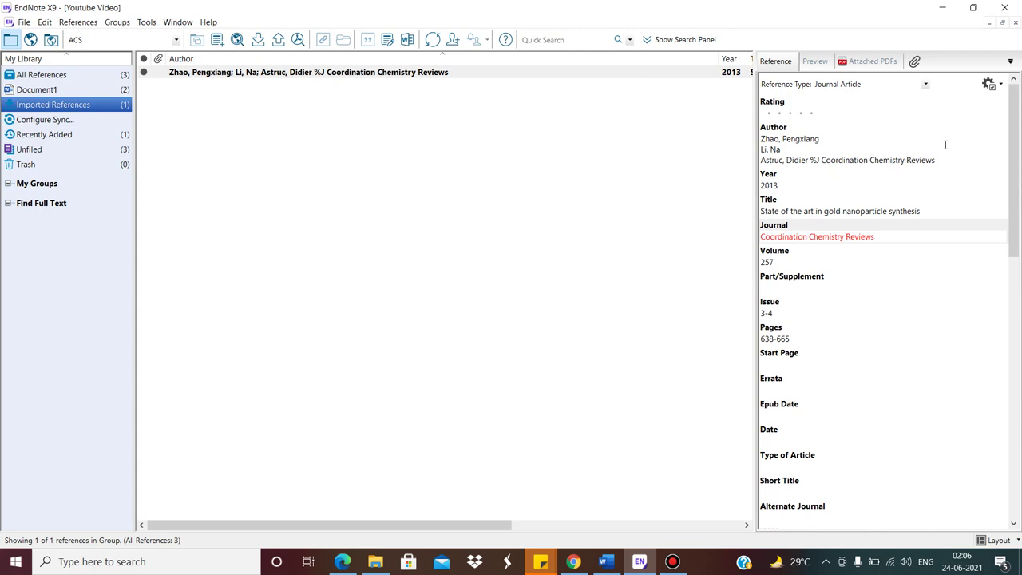
{"action": "left_click", "coordinate": [944, 157]}
{"action": "key", "text": "BackSpace"}
{"action": "key", "text": "BackSpace"}
{"action": "key", "text": "BackSpace"}
{"action": "key", "text": "BackSpace"}
{"action": "key", "text": "BackSpace"}
{"action": "key", "text": "BackSpace"}
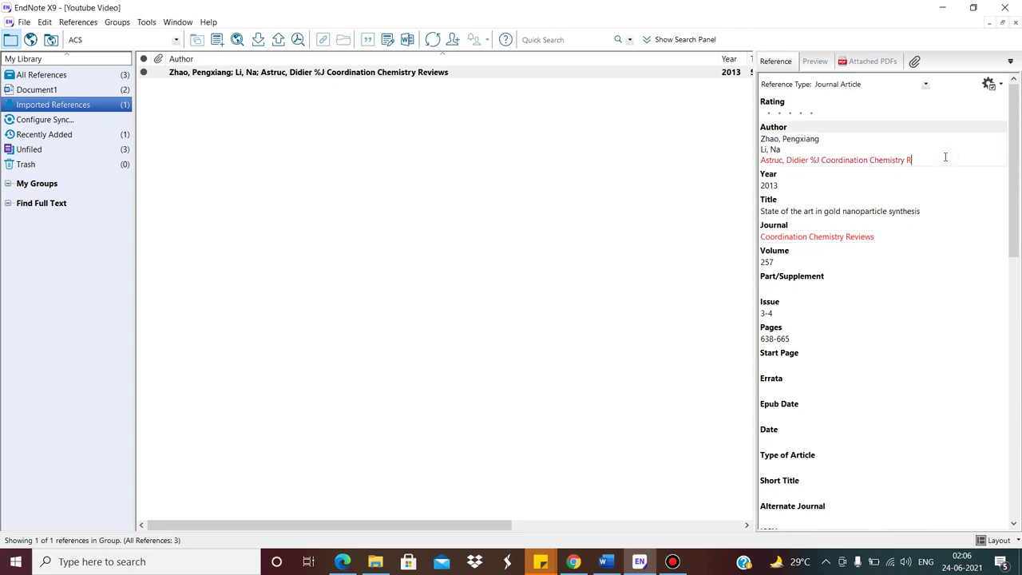
{"action": "key", "text": "BackSpace"}
{"action": "key", "text": "BackSpace"}
{"action": "key", "text": "BackSpace"}
{"action": "key", "text": "BackSpace"}
{"action": "key", "text": "BackSpace"}
{"action": "key", "text": "BackSpace"}
{"action": "key", "text": "BackSpace"}
{"action": "key", "text": "BackSpace"}
{"action": "key", "text": "BackSpace"}
{"action": "key", "text": "BackSpace"}
{"action": "key", "text": "BackSpace"}
{"action": "key", "text": "BackSpace"}
{"action": "key", "text": "BackSpace"}
{"action": "key", "text": "BackSpace"}
{"action": "key", "text": "BackSpace"}
{"action": "key", "text": "BackSpace"}
{"action": "key", "text": "BackSpace"}
{"action": "key", "text": "BackSpace"}
{"action": "key", "text": "BackSpace"}
{"action": "key", "text": "BackSpace"}
{"action": "key", "text": "BackSpace"}
Save the corrected 2013 reference in the EndNote library
{"action": "left_click", "coordinate": [25, 21]}
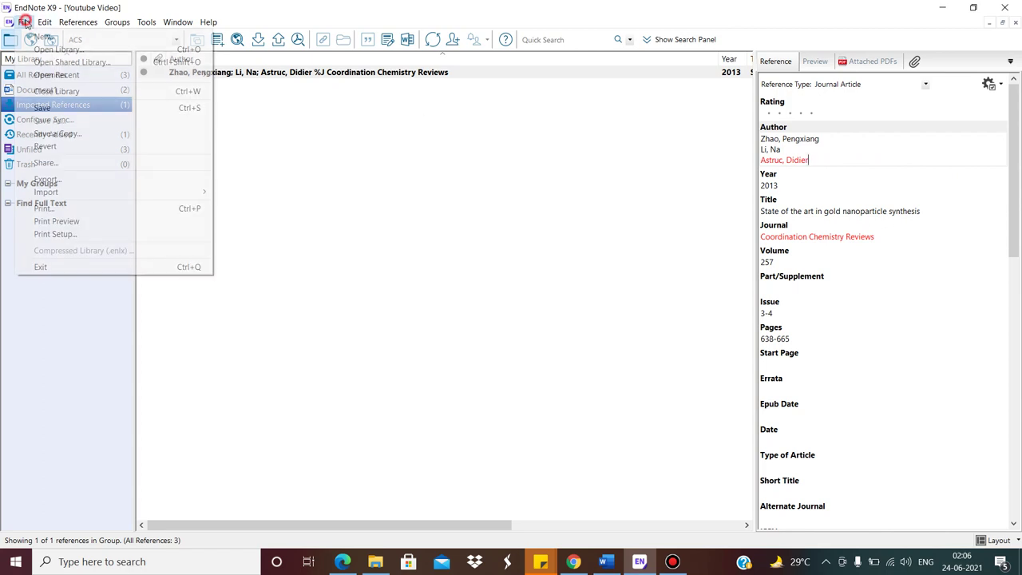
{"action": "left_click", "coordinate": [46, 107]}
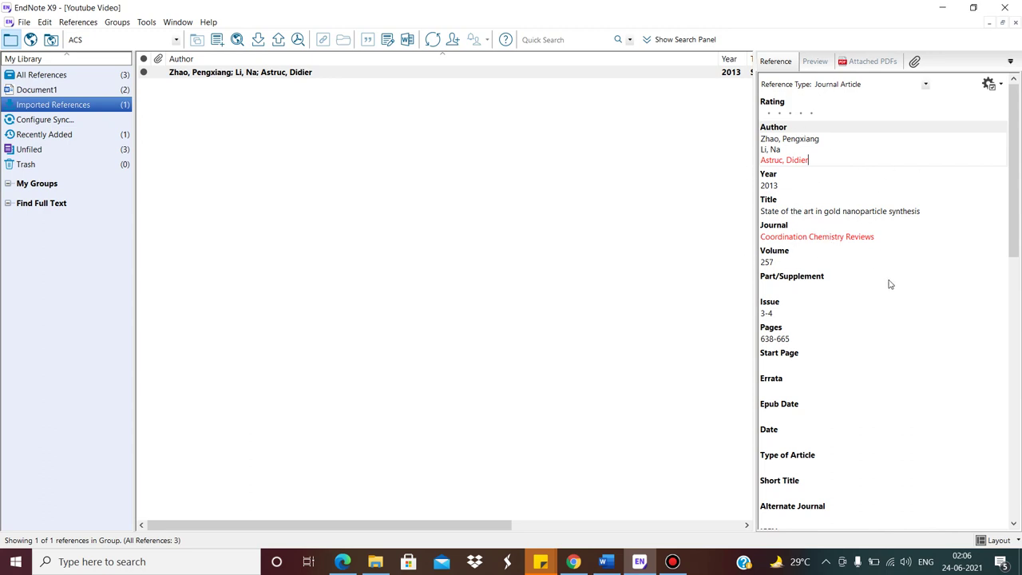
{"action": "left_click", "coordinate": [334, 75]}
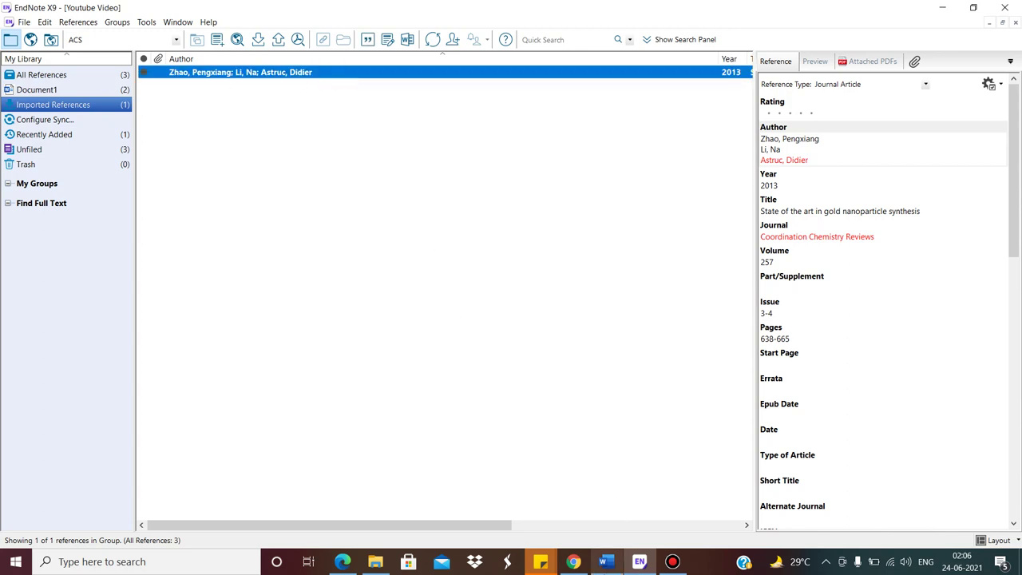
Cite the imported Zhao 2013 review as [3] after 'detail' and start a 'References' heading above the list
{"action": "left_click", "coordinate": [606, 561]}
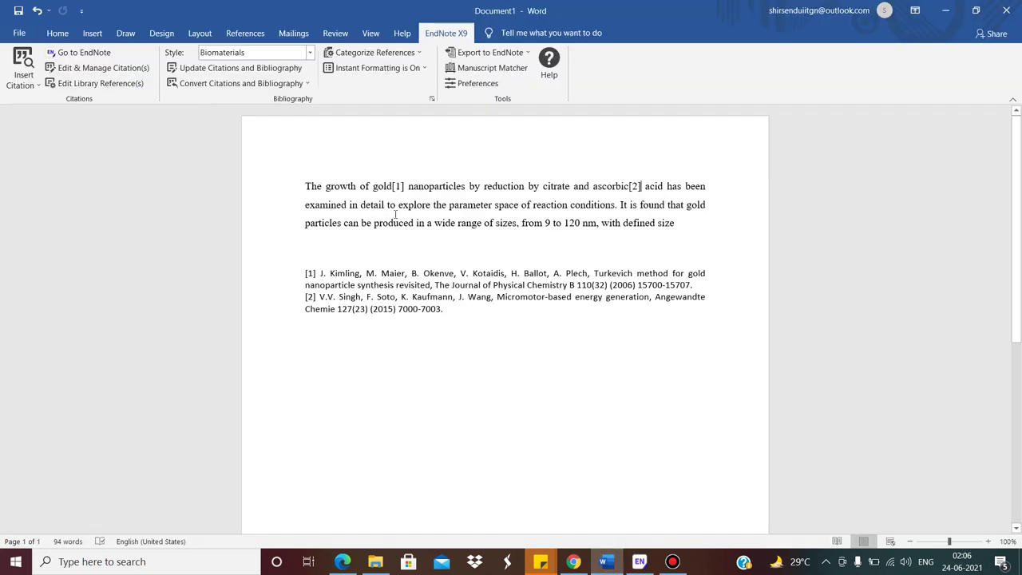
{"action": "left_click", "coordinate": [387, 206]}
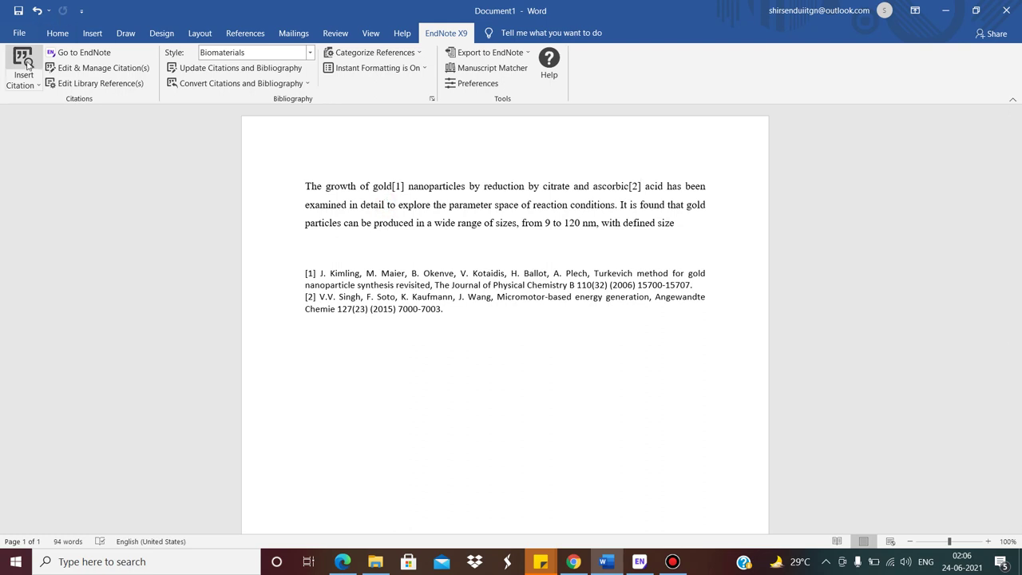
{"action": "left_click", "coordinate": [36, 85]}
{"action": "left_click", "coordinate": [46, 116]}
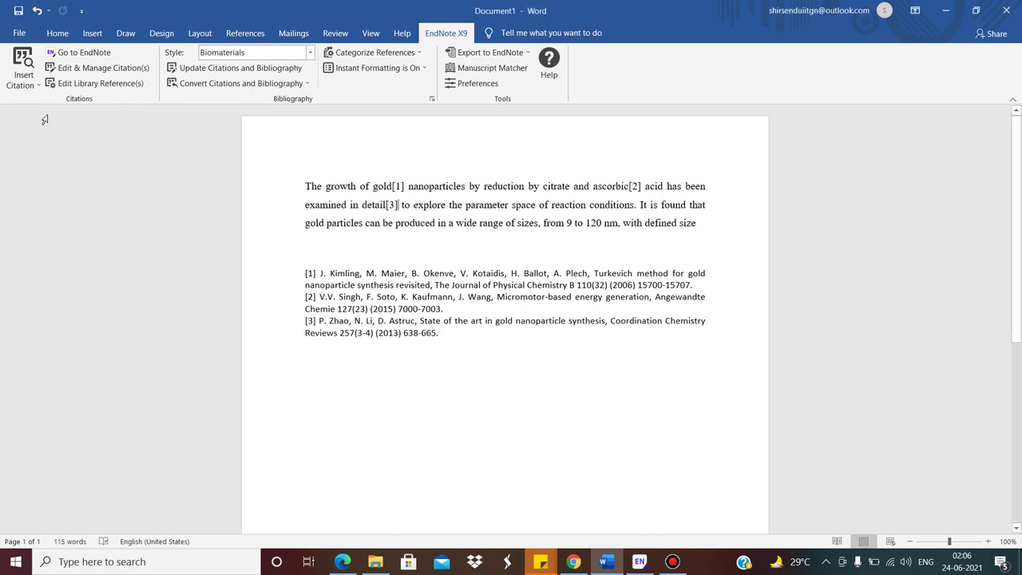
{"action": "left_click", "coordinate": [323, 251]}
{"action": "type", "text": "Refere"}
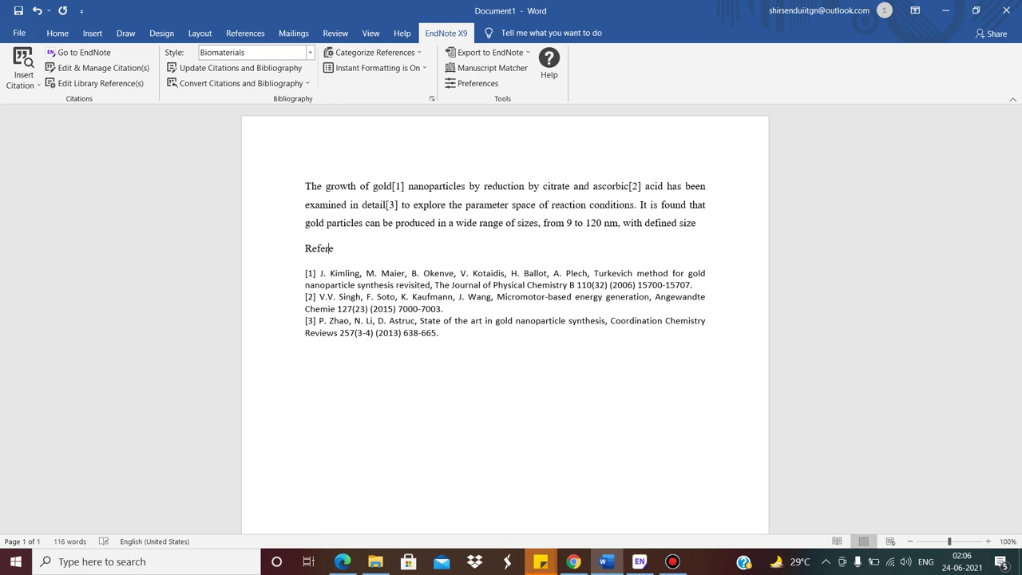
{"action": "type", "text": "nces:"}
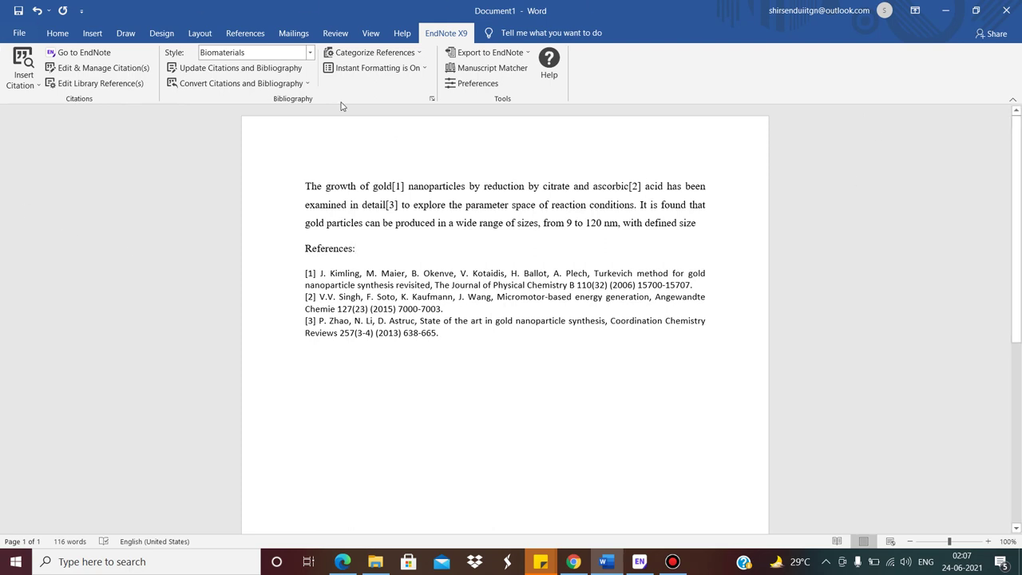
Open Edit & Manage Citation(s), move it beside the text, and select the Singh, 2015 #2 row
{"action": "left_click", "coordinate": [114, 70]}
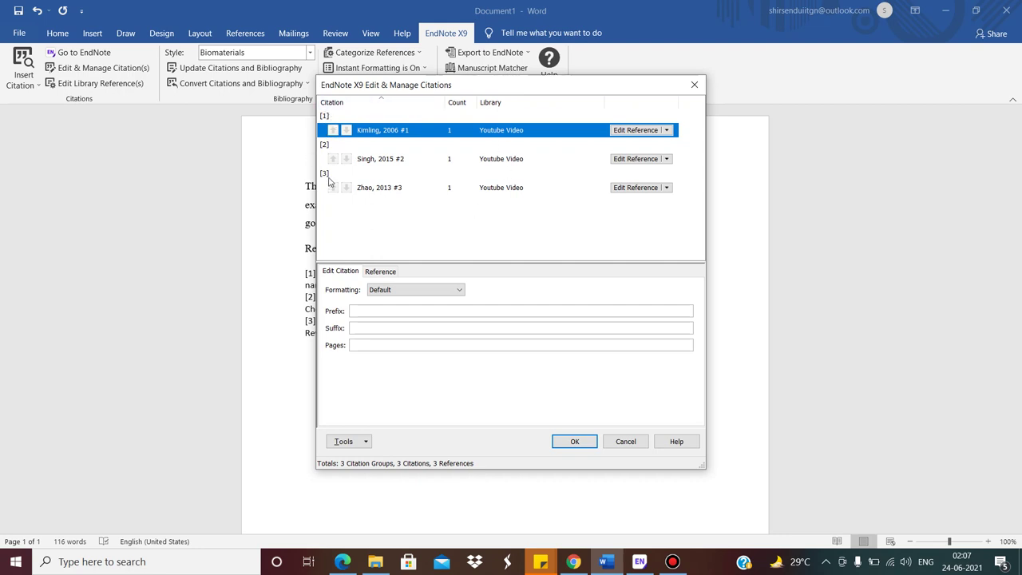
{"action": "left_click_drag", "start_coordinate": [492, 86], "coordinate": [659, 89]}
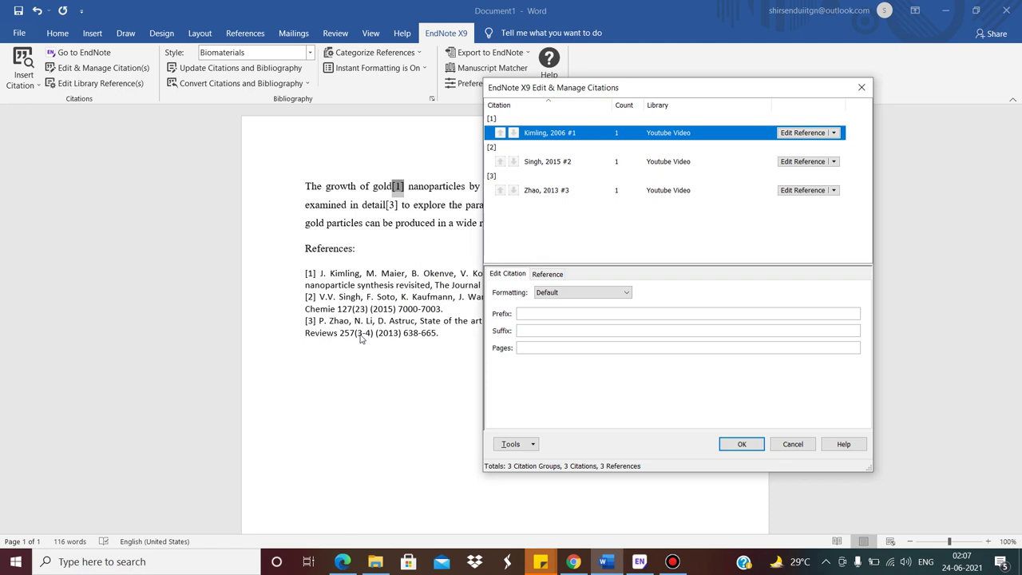
{"action": "left_click", "coordinate": [558, 162]}
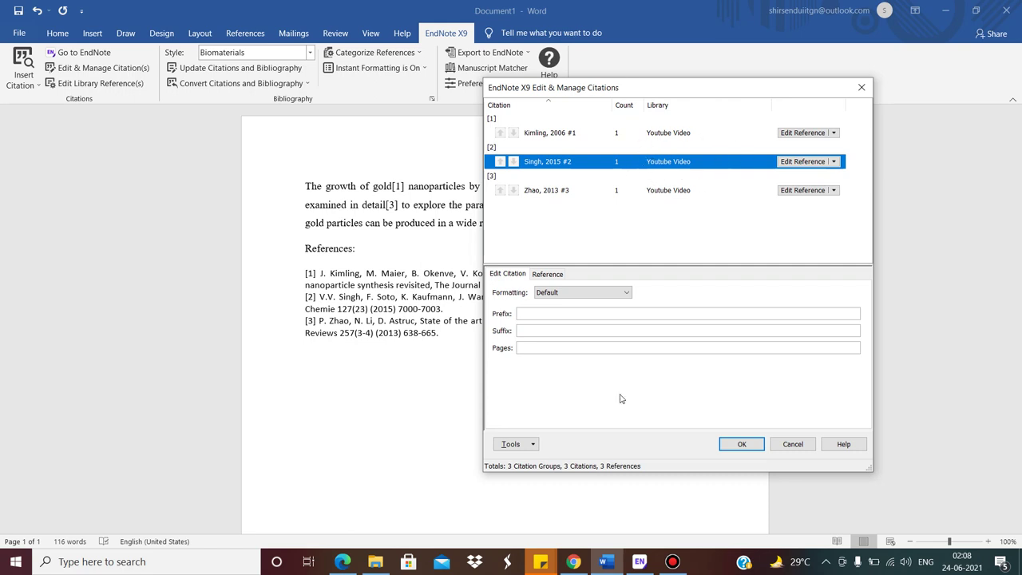
{"action": "left_click", "coordinate": [646, 568]}
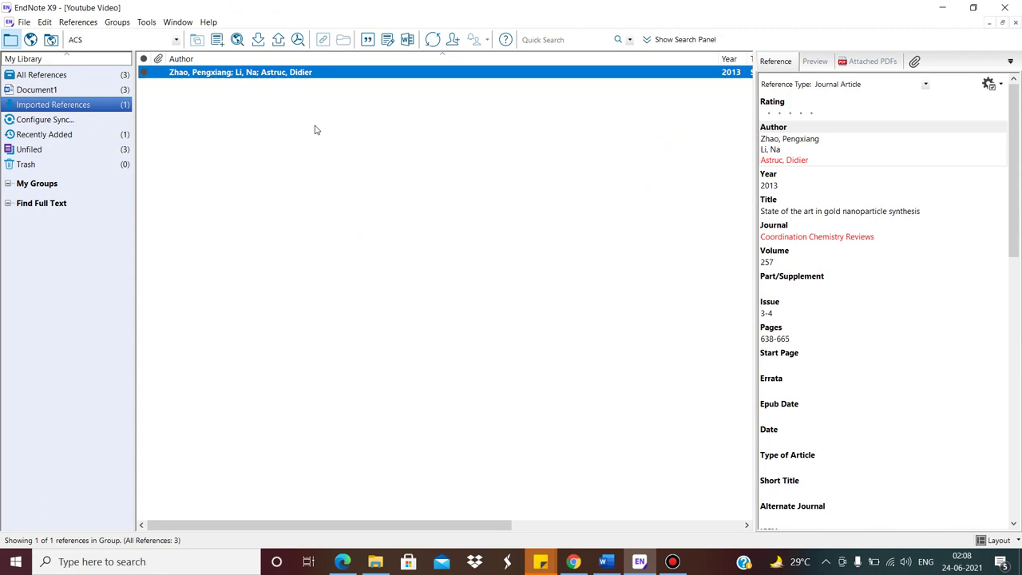
{"action": "left_click", "coordinate": [86, 77]}
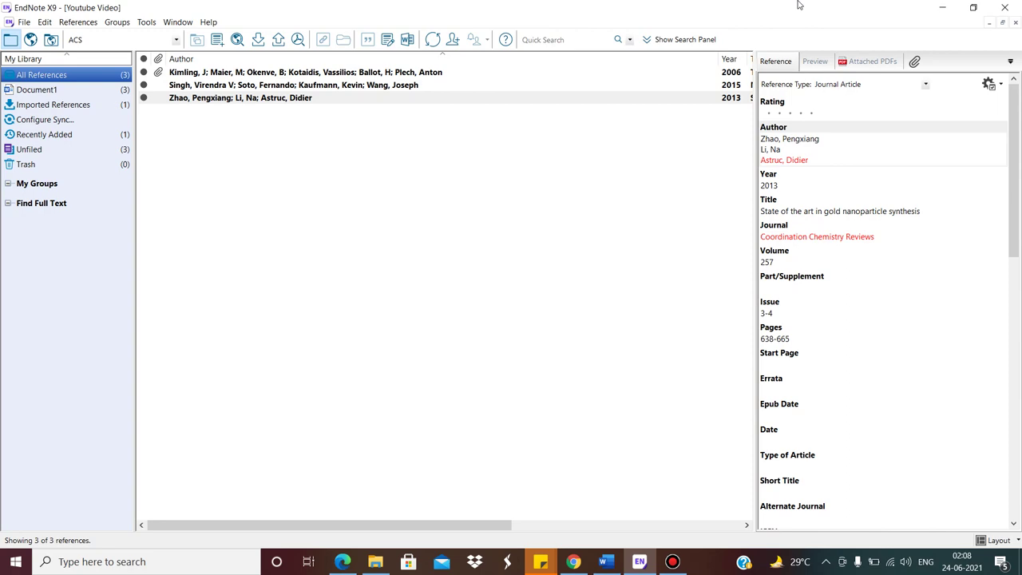
{"action": "left_click", "coordinate": [942, 7]}
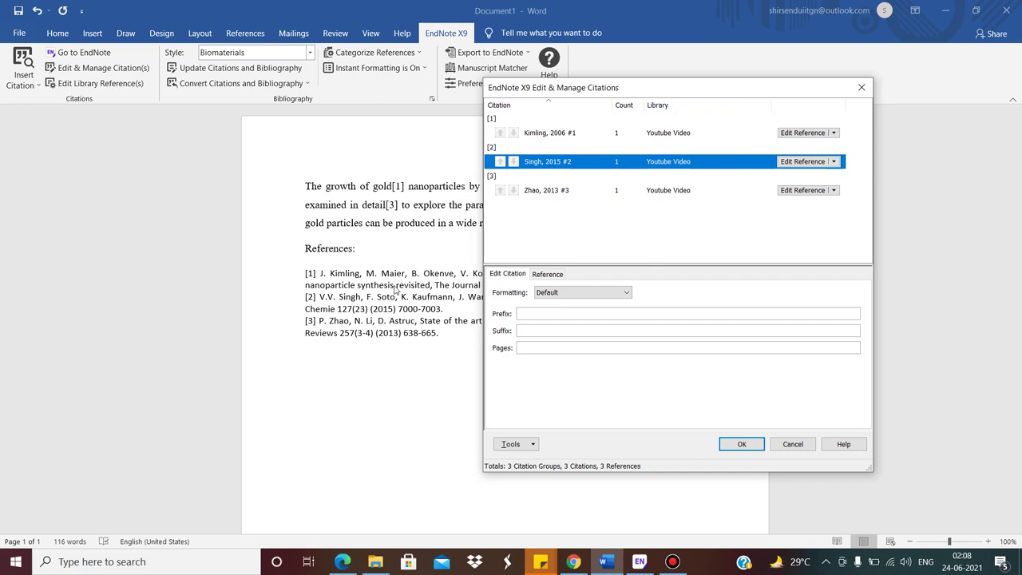
Remove the Singh 2015 citation via Edit Reference > Remove Citation and confirm with OK
{"action": "left_click", "coordinate": [833, 162]}
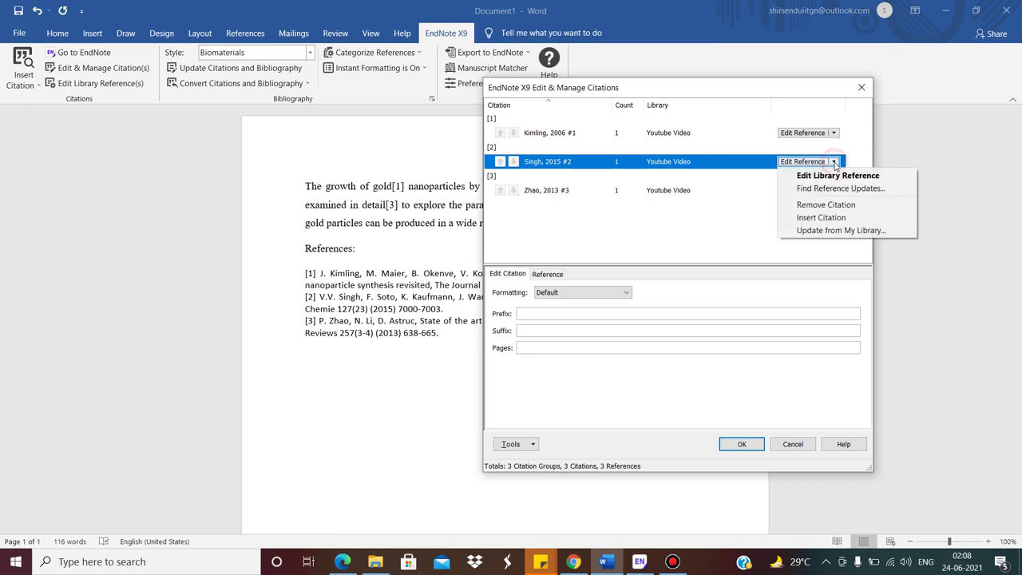
{"action": "left_click", "coordinate": [846, 208]}
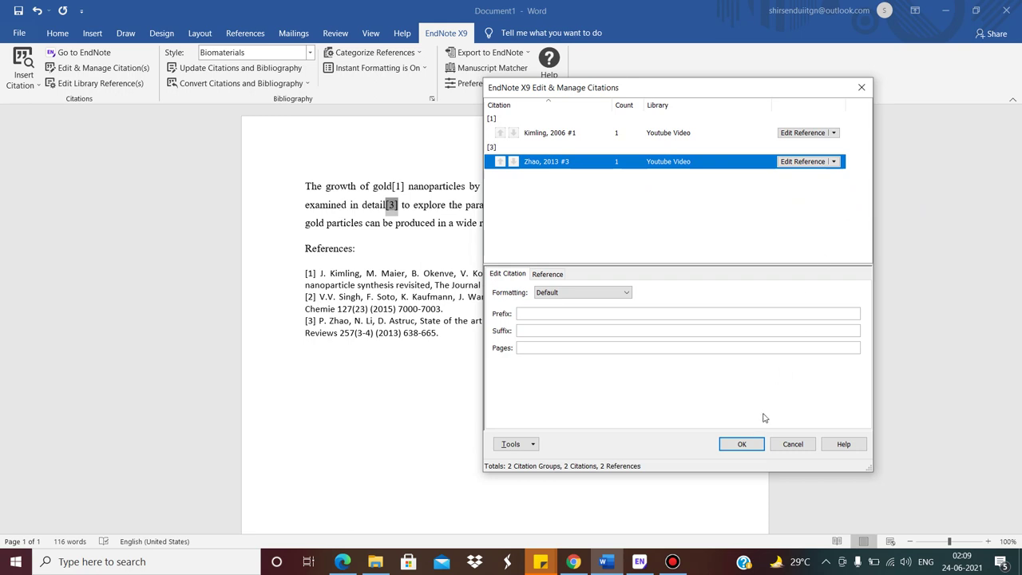
{"action": "left_click", "coordinate": [741, 444]}
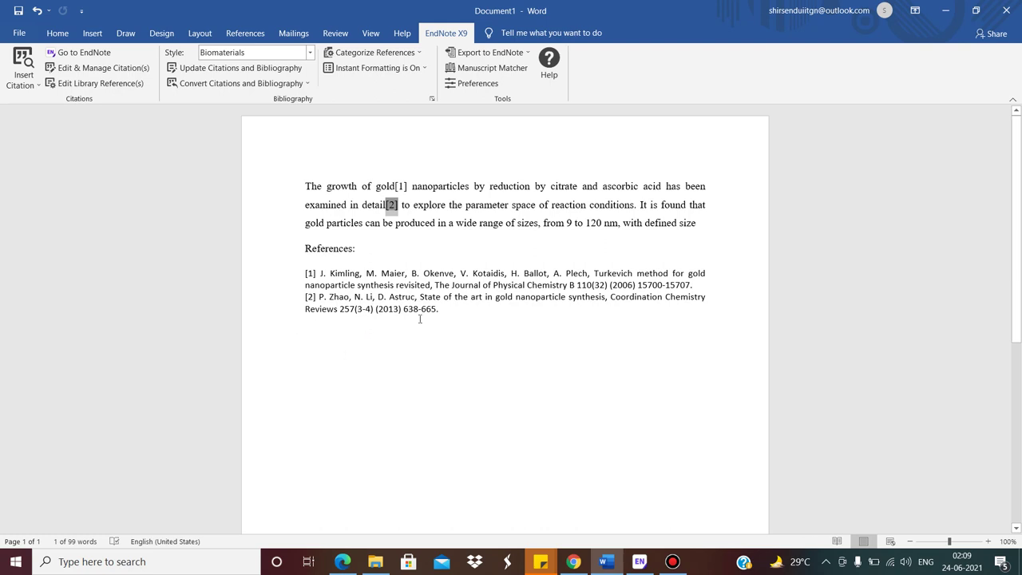
Select the journal name 'The Journal of Physical Chemistry B' in reference [1] for copying
{"action": "left_click", "coordinate": [317, 300]}
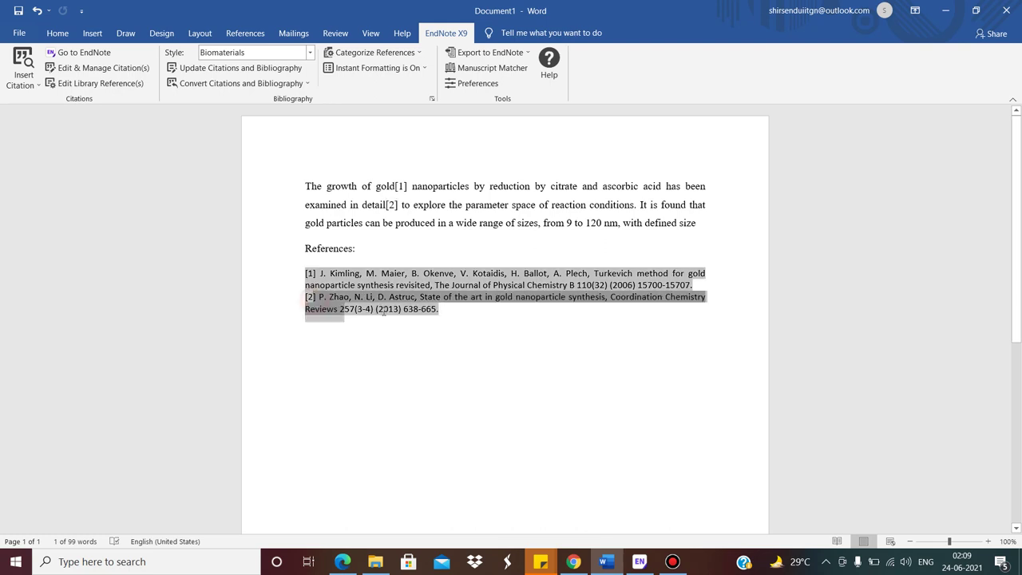
{"action": "triple_click", "coordinate": [425, 318]}
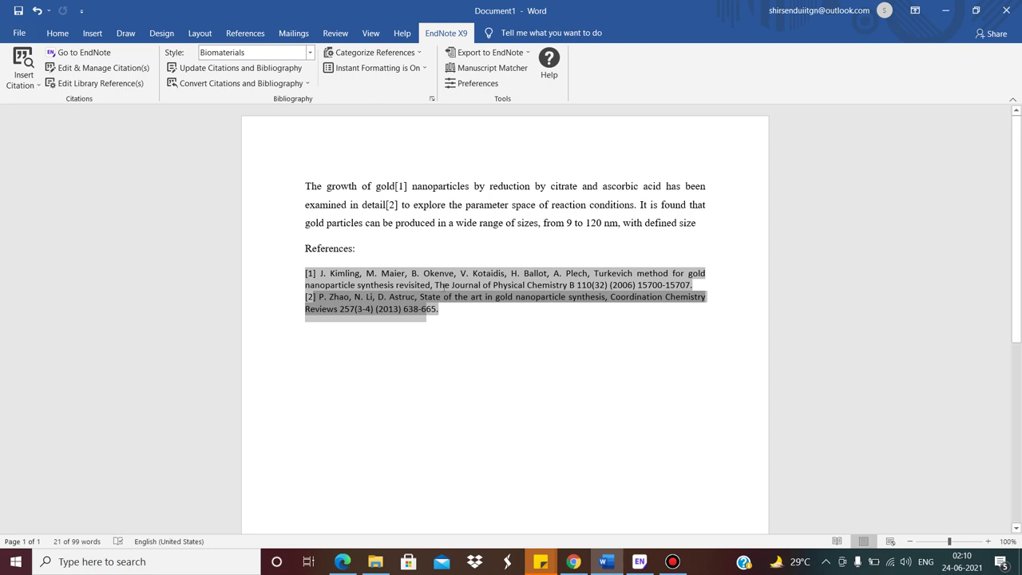
{"action": "left_click_drag", "start_coordinate": [434, 285], "coordinate": [576, 286]}
{"action": "key", "text": "ctrl+c"}
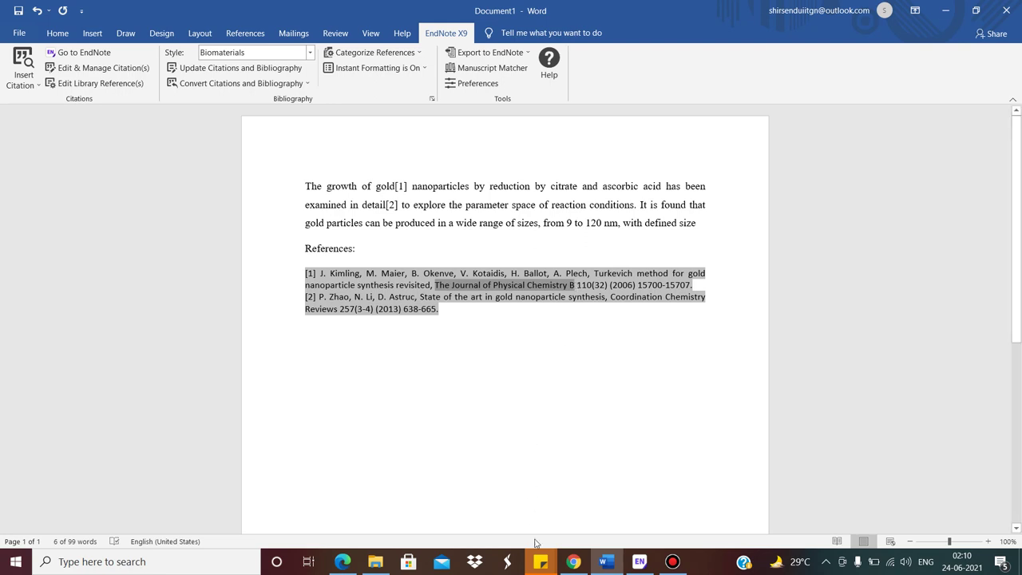
In a new Chrome tab, Google 'cassi code for journals' and open the CASSI Search Tool link
{"action": "left_click", "coordinate": [573, 561]}
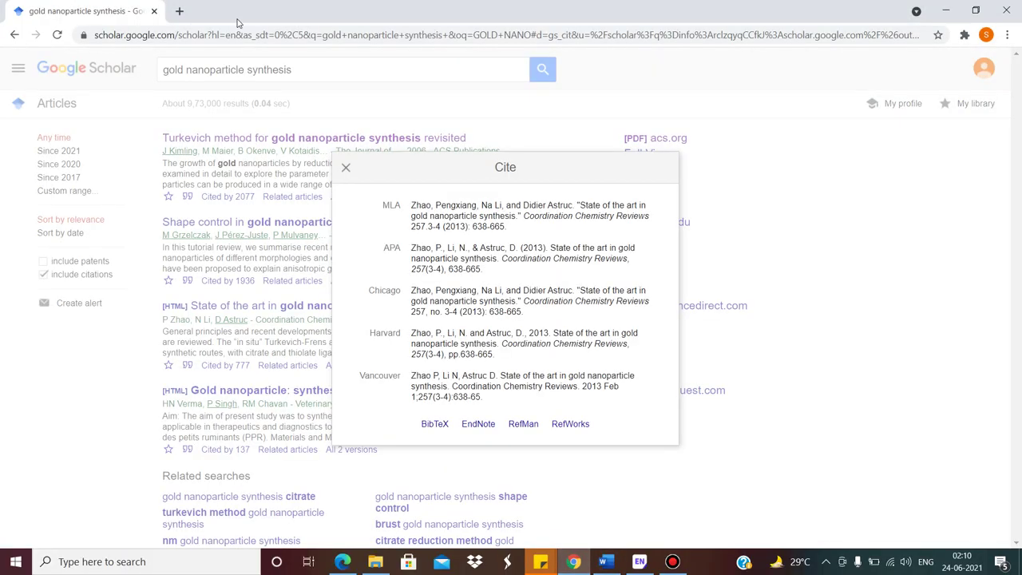
{"action": "left_click", "coordinate": [181, 11]}
{"action": "type", "text": "goog"}
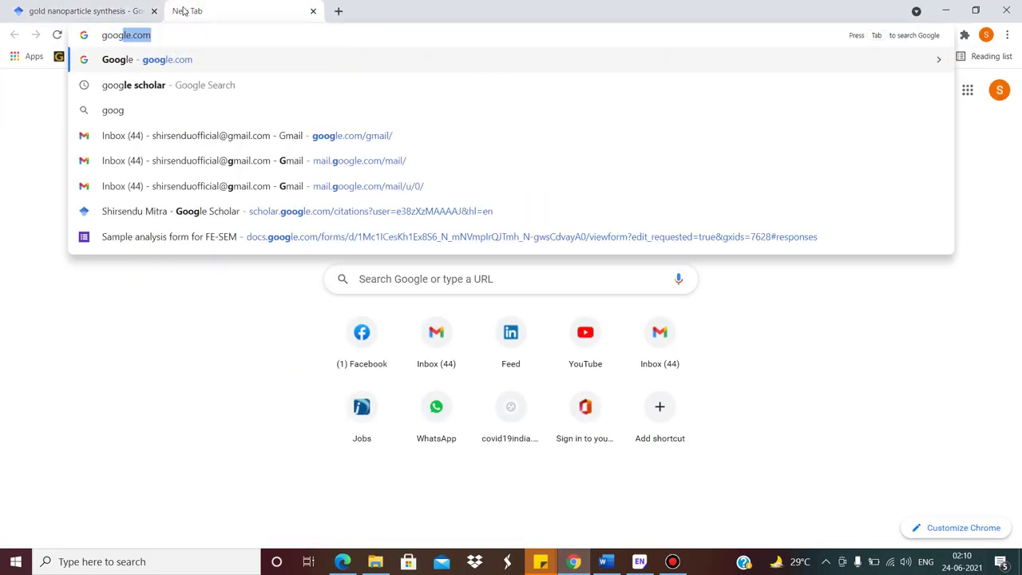
{"action": "key", "text": "Return"}
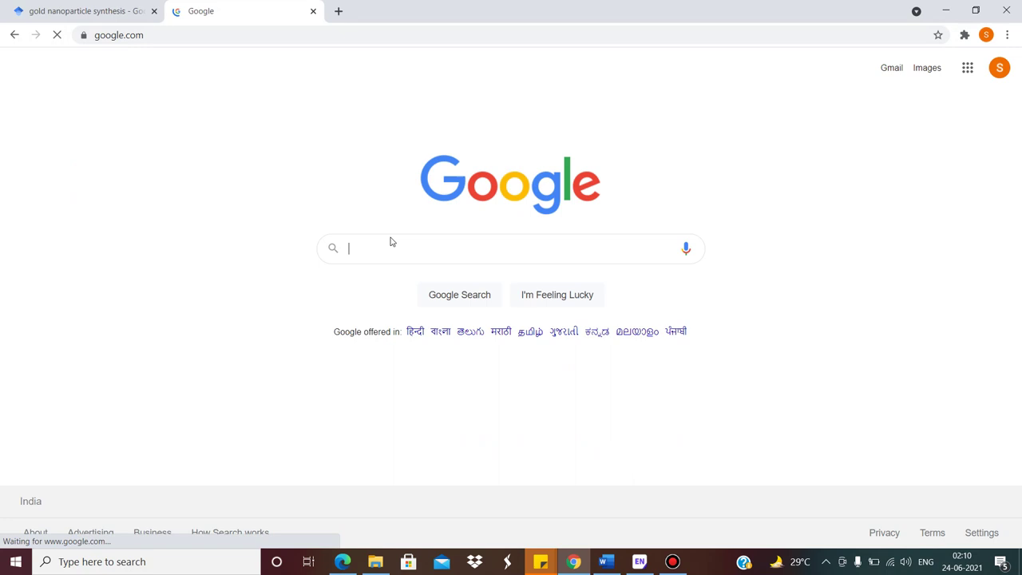
{"action": "type", "text": "cas"}
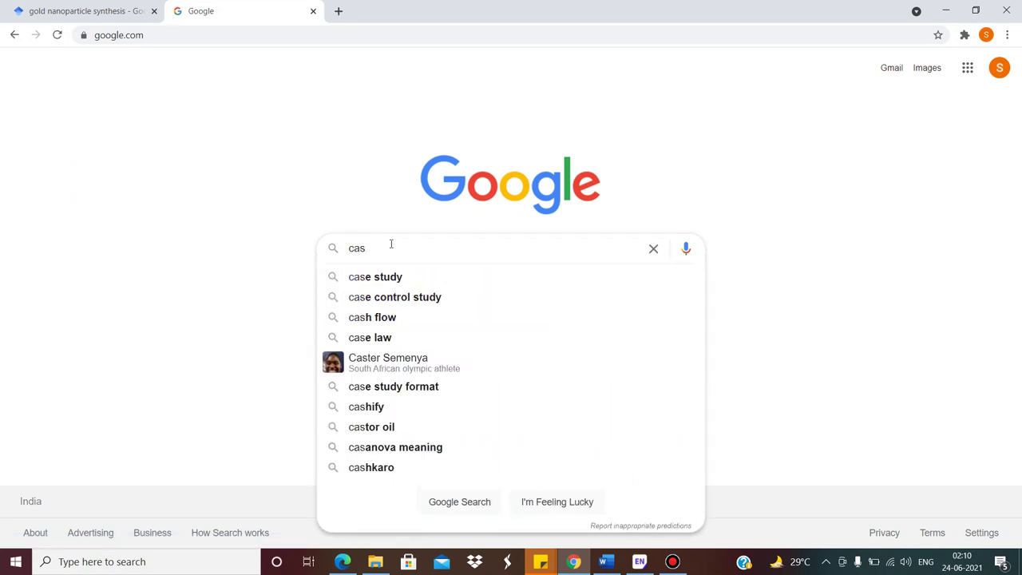
{"action": "type", "text": "s"}
{"action": "key", "text": "BackSpace"}
{"action": "type", "text": "si"}
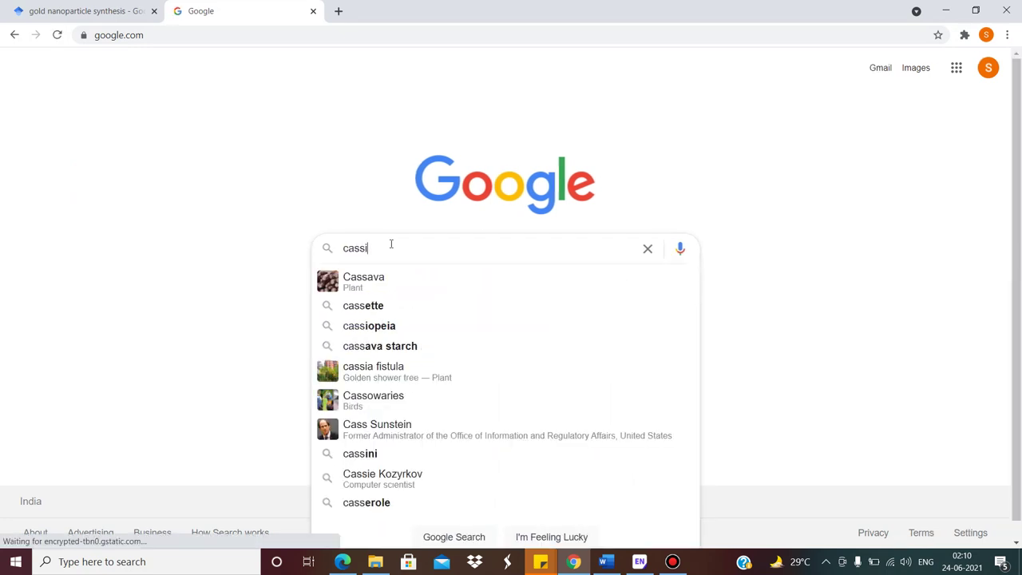
{"action": "type", "text": " code for"}
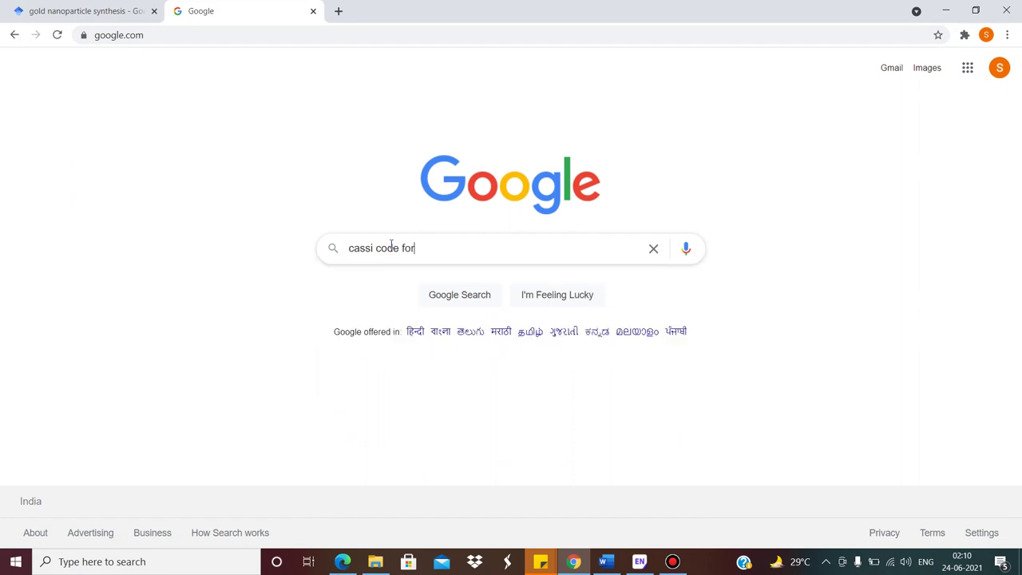
{"action": "type", "text": " journals"}
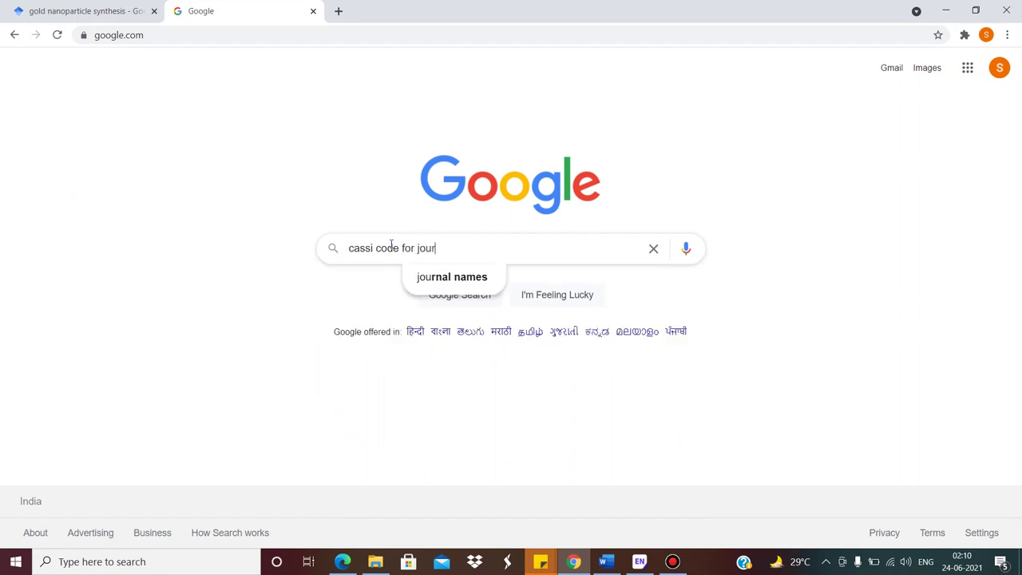
{"action": "key", "text": "Return"}
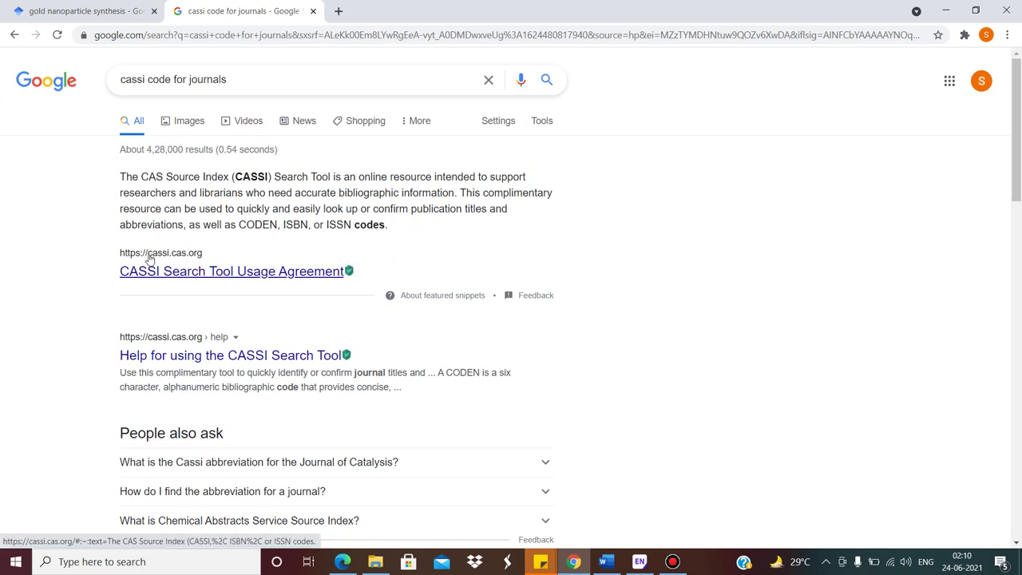
{"action": "left_click", "coordinate": [227, 272]}
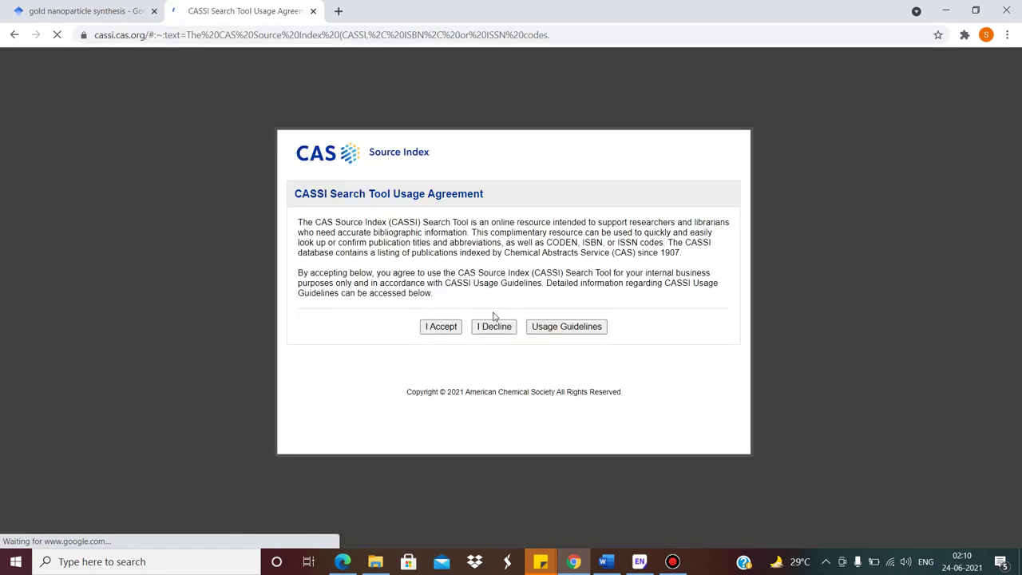
Accept the CASSI agreement and search for the title 'Journal of Physical Chemistry B'
{"action": "left_click", "coordinate": [442, 327]}
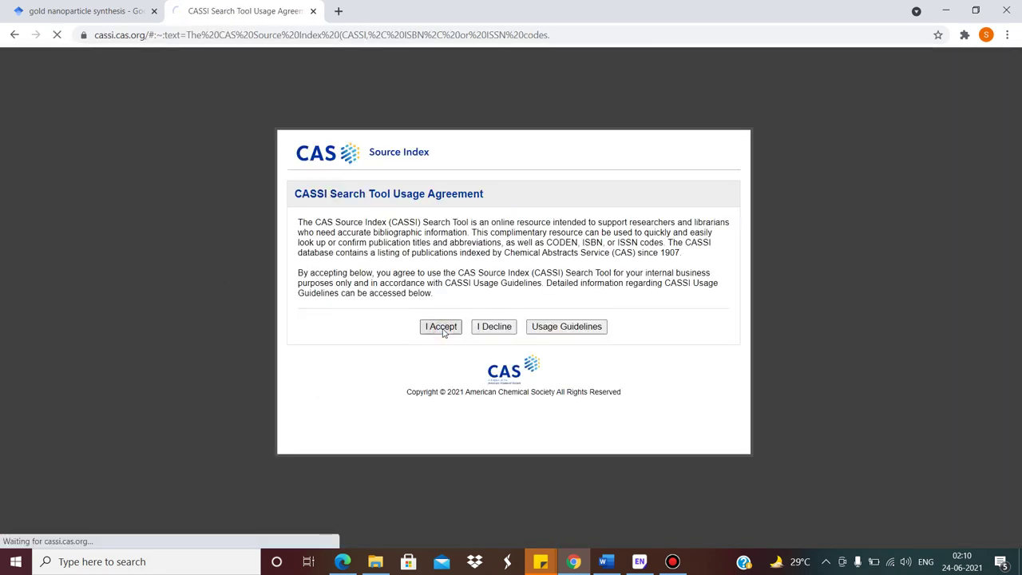
{"action": "key", "text": "ctrl+v"}
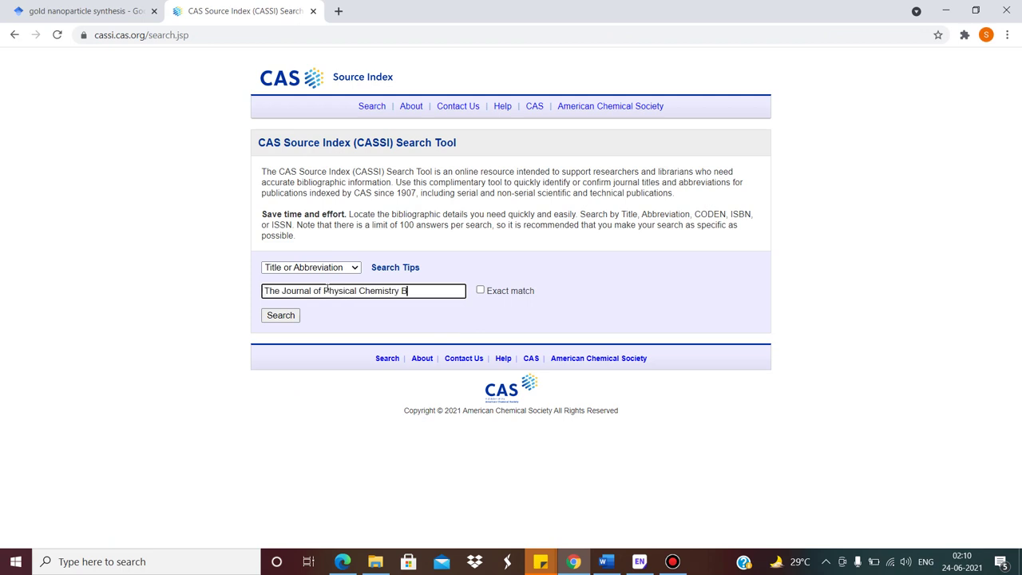
{"action": "left_click", "coordinate": [267, 317]}
{"action": "left_click", "coordinate": [280, 316]}
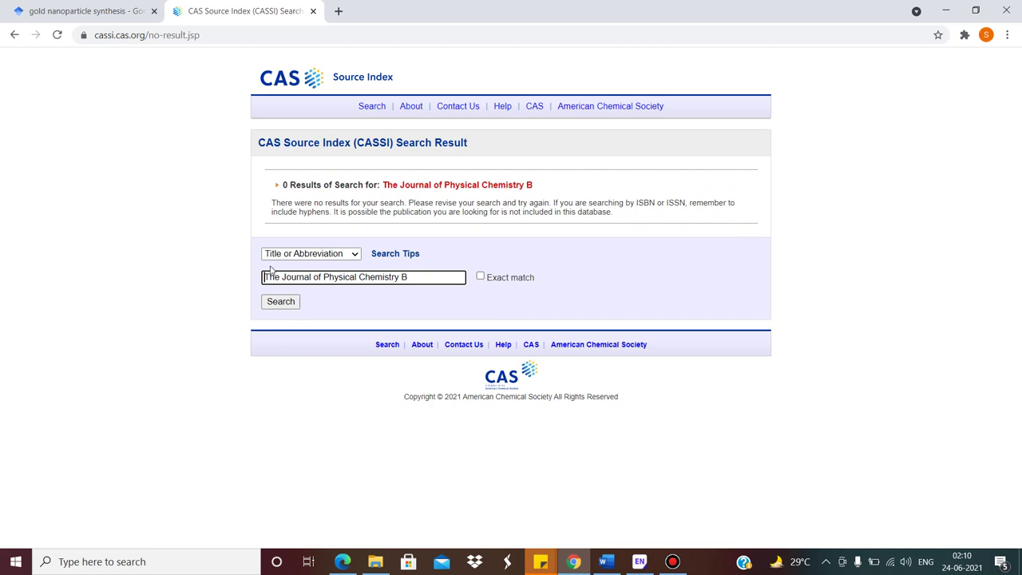
{"action": "left_click", "coordinate": [280, 276]}
{"action": "key", "text": "BackSpace"}
{"action": "key", "text": "BackSpace"}
{"action": "key", "text": "BackSpace"}
{"action": "key", "text": "BackSpace"}
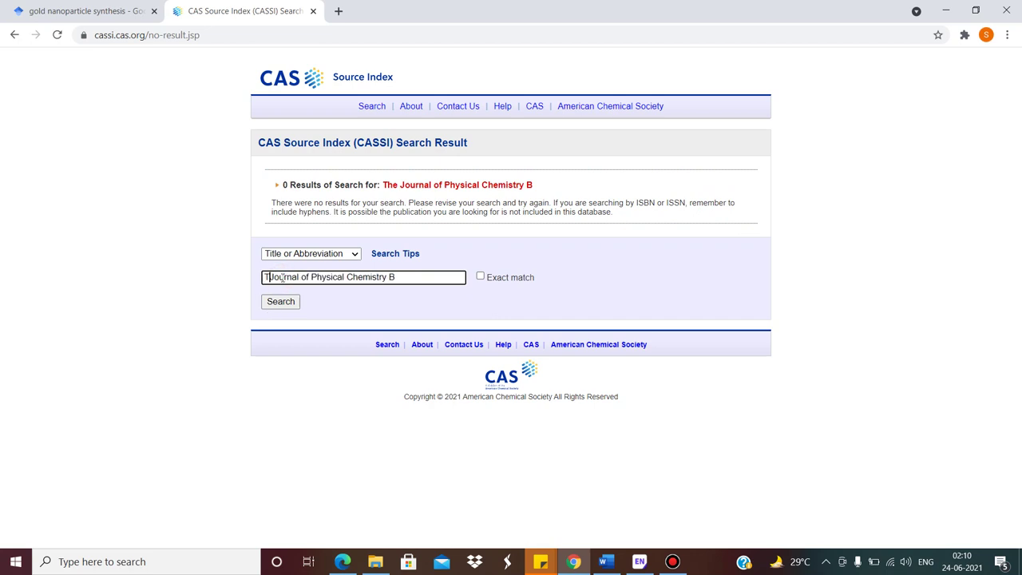
{"action": "left_click", "coordinate": [290, 305]}
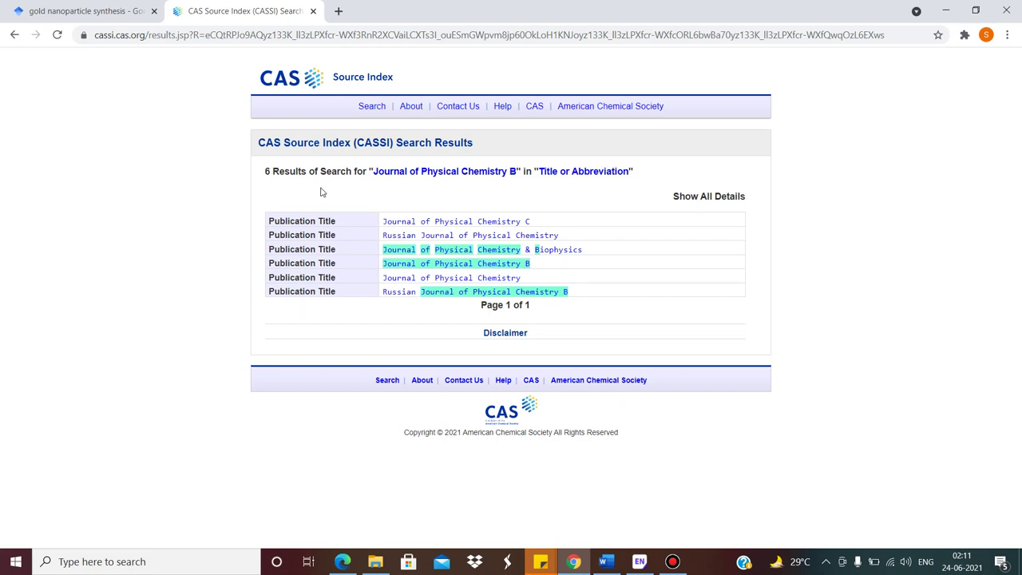
Open the journal's record and copy its abbreviated title J. Phys. Chem. B
{"action": "left_click", "coordinate": [494, 266]}
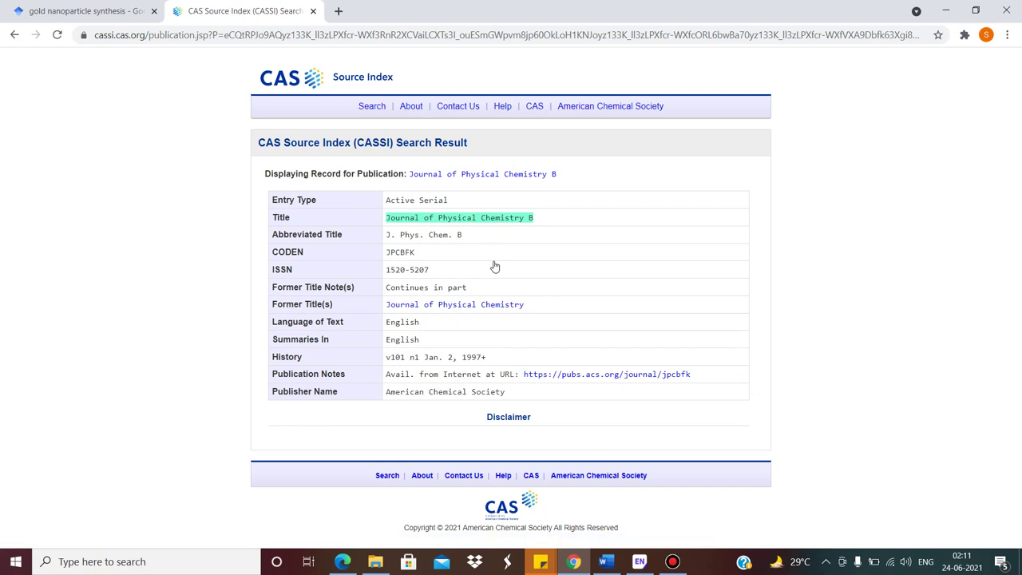
{"action": "left_click_drag", "start_coordinate": [463, 234], "coordinate": [384, 235]}
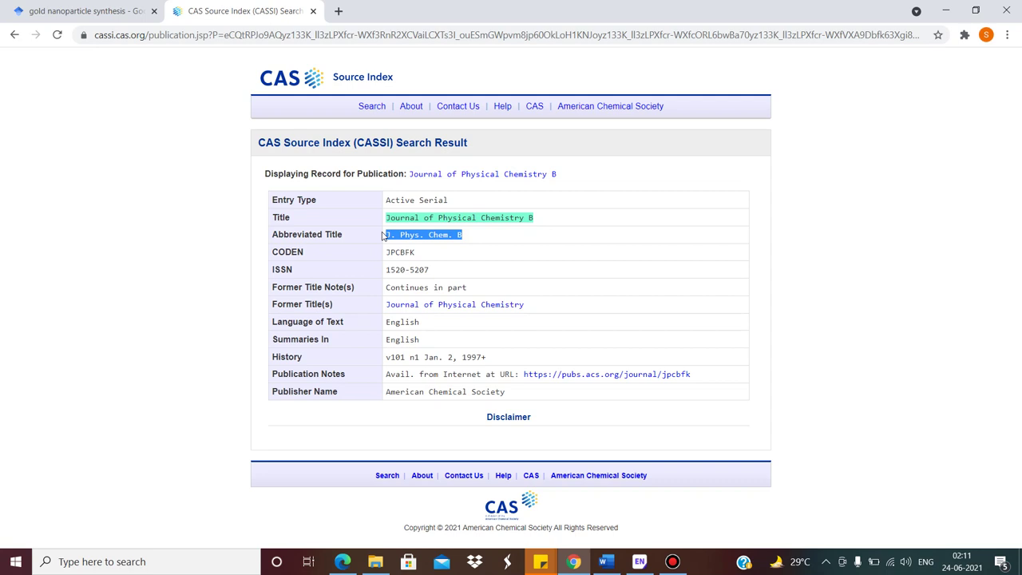
{"action": "right_click", "coordinate": [428, 240]}
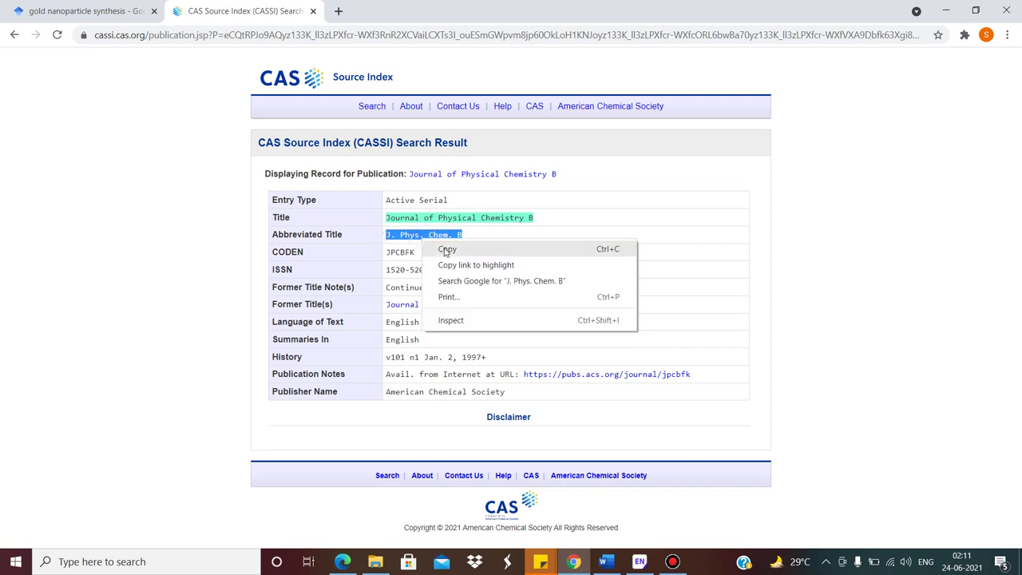
{"action": "left_click", "coordinate": [446, 250]}
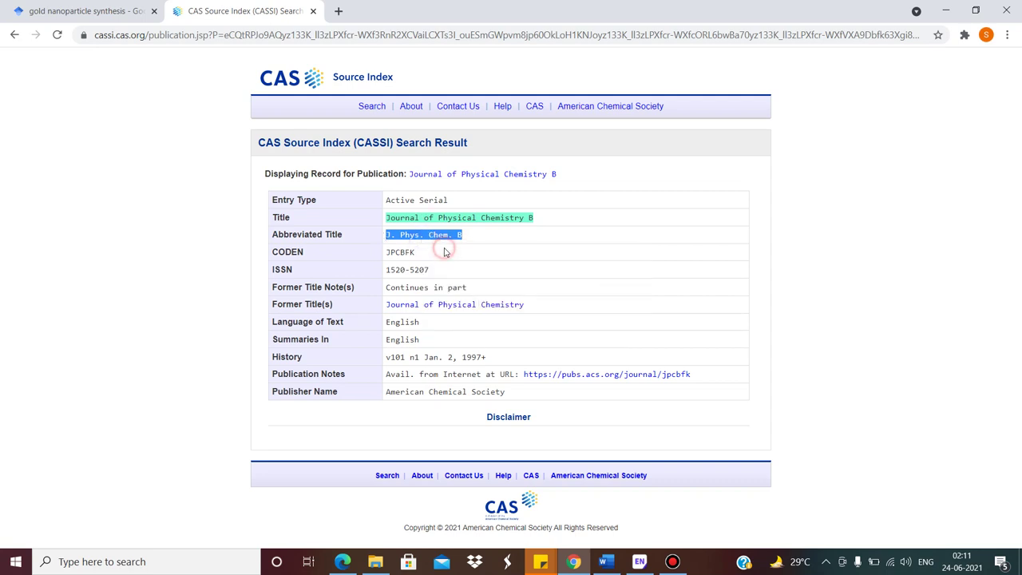
{"action": "left_click", "coordinate": [643, 555]}
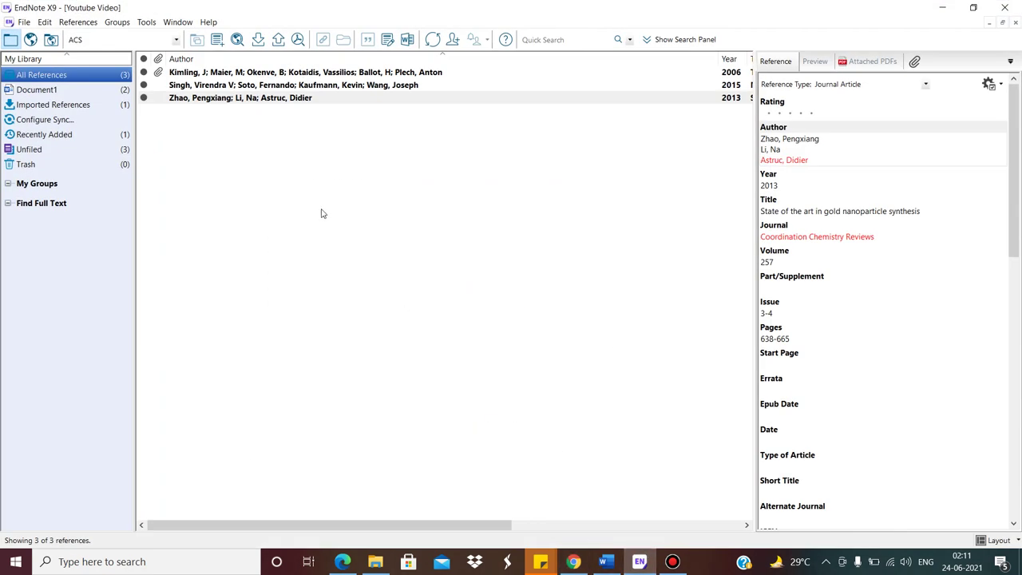
Open EndNote's Journals Term List from Tools > Open Term Lists
{"action": "left_click", "coordinate": [147, 22]}
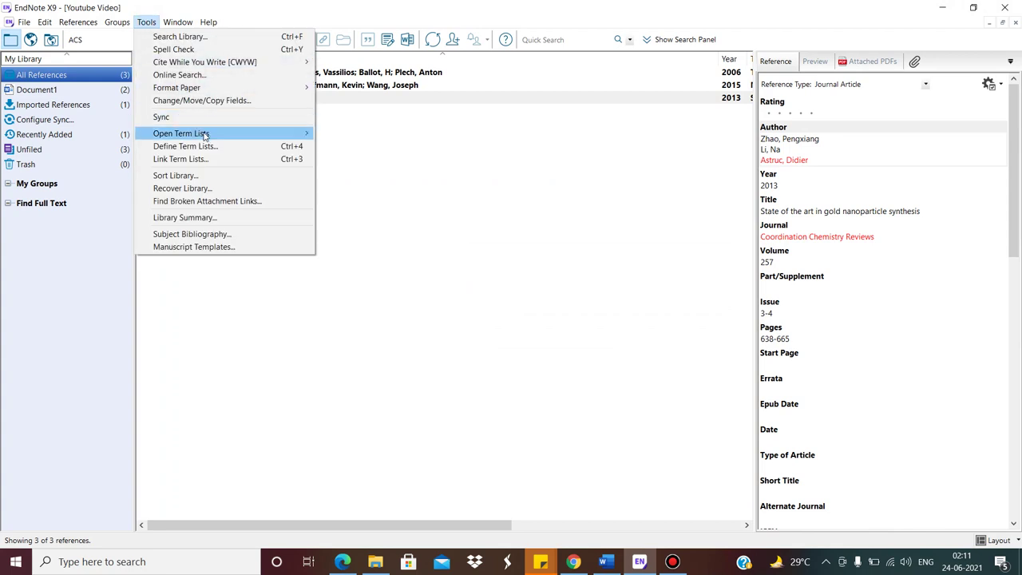
{"action": "mouse_move", "coordinate": [203, 135]}
{"action": "mouse_move", "coordinate": [283, 135]}
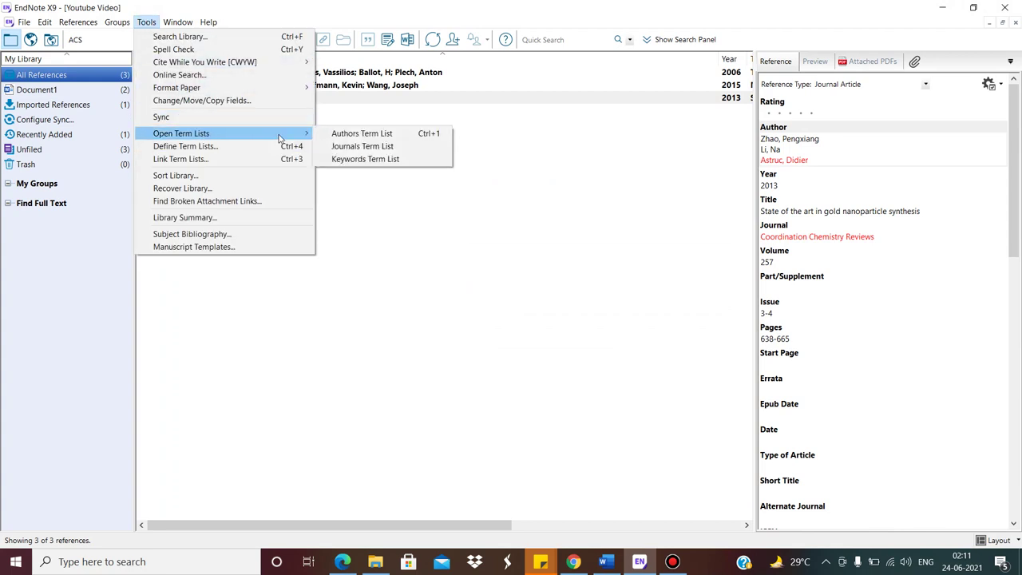
{"action": "left_click", "coordinate": [349, 149]}
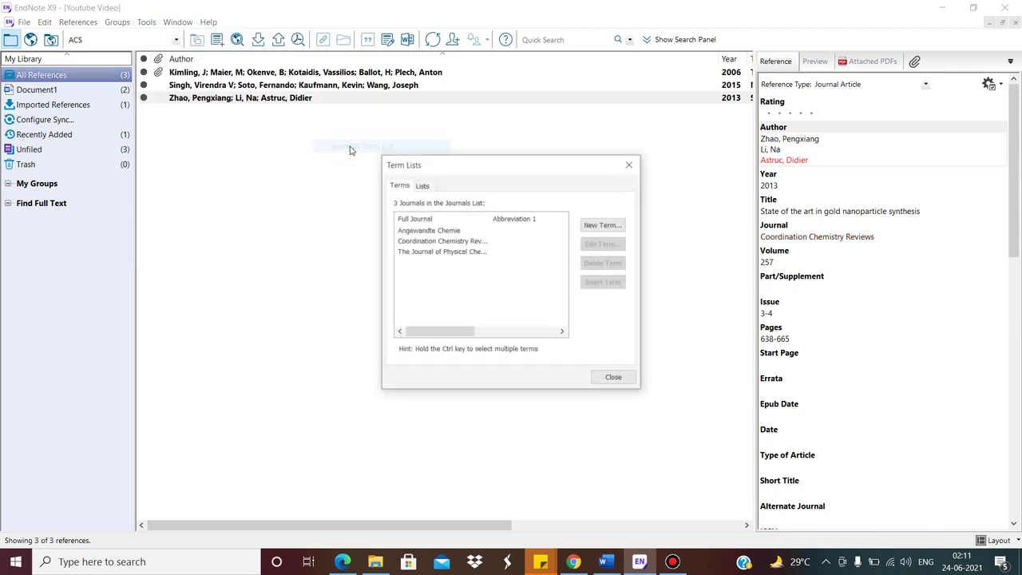
{"action": "left_click", "coordinate": [422, 186]}
{"action": "left_click", "coordinate": [401, 187]}
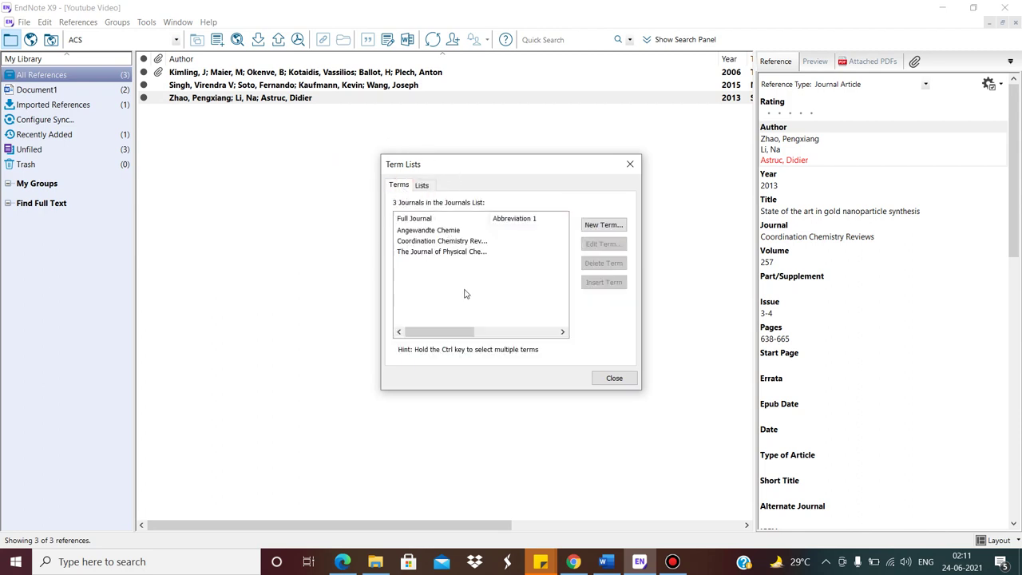
Give The Journal of Physical Chemistry B the Abbreviation 1 'J. Phys. Chem. B' and close the term lists
{"action": "left_click", "coordinate": [436, 254]}
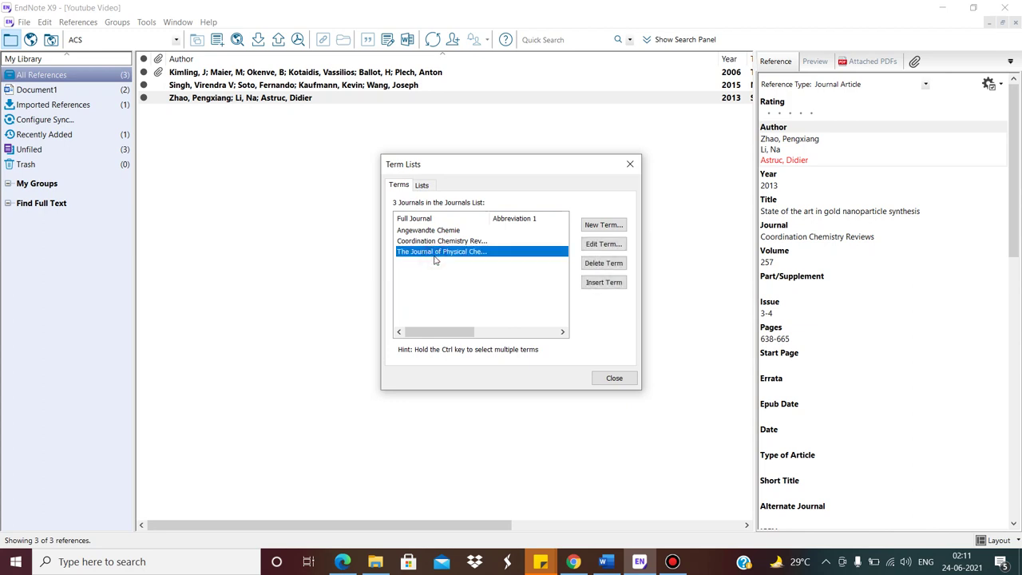
{"action": "left_click", "coordinate": [607, 245]}
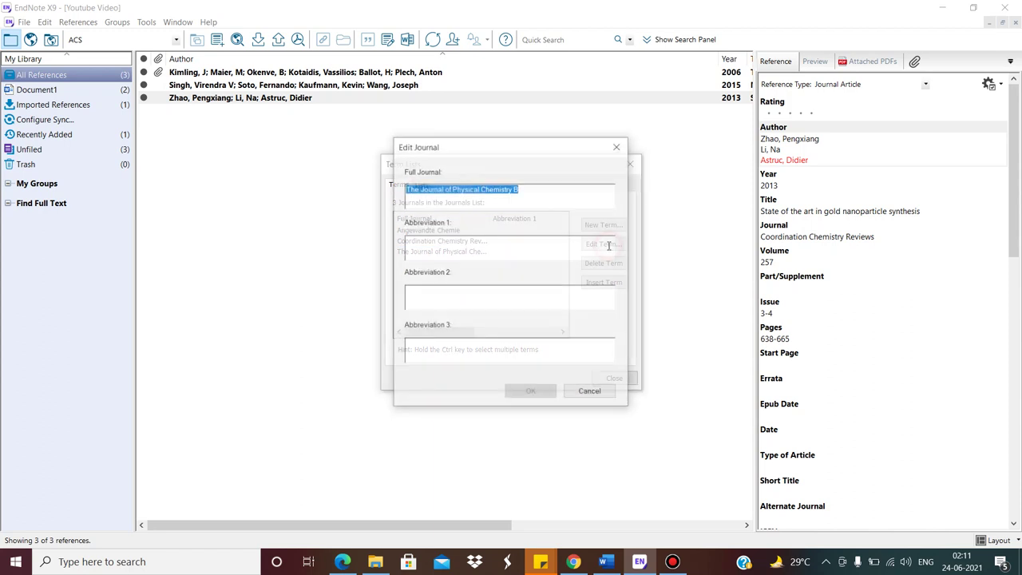
{"action": "left_click", "coordinate": [442, 247]}
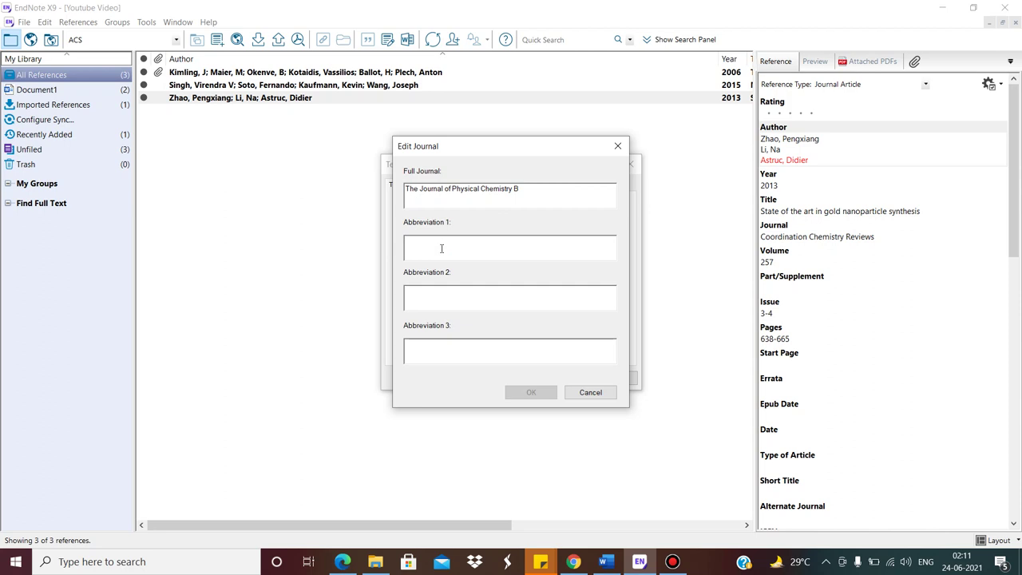
{"action": "type", "text": "J. Phys. Chem. B"}
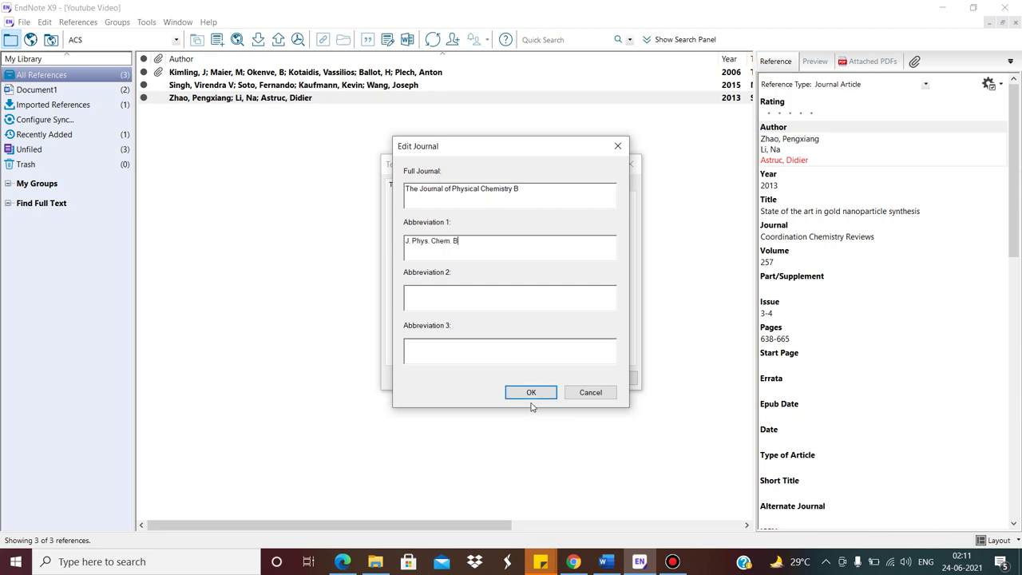
{"action": "left_click", "coordinate": [530, 392]}
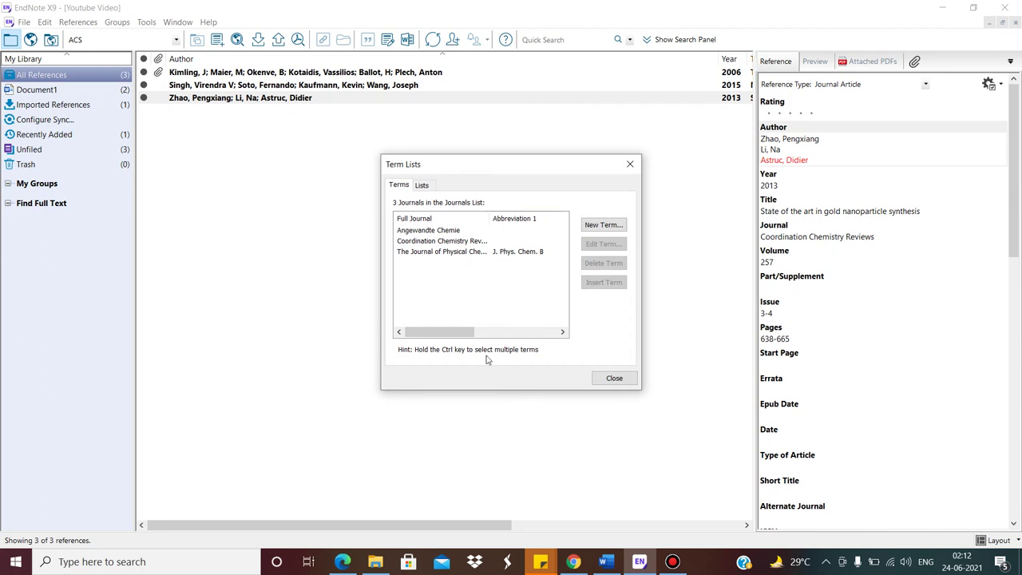
{"action": "left_click", "coordinate": [611, 379]}
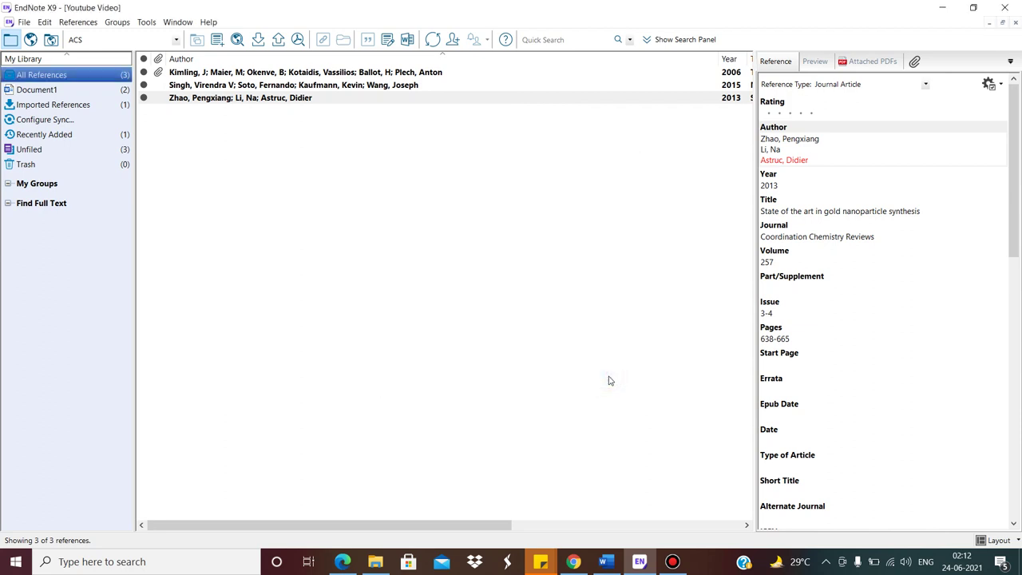
Refresh the Word bibliography so reference [1] shows the abbreviated J. Phys. Chem. B, and select it
{"action": "left_click", "coordinate": [605, 561]}
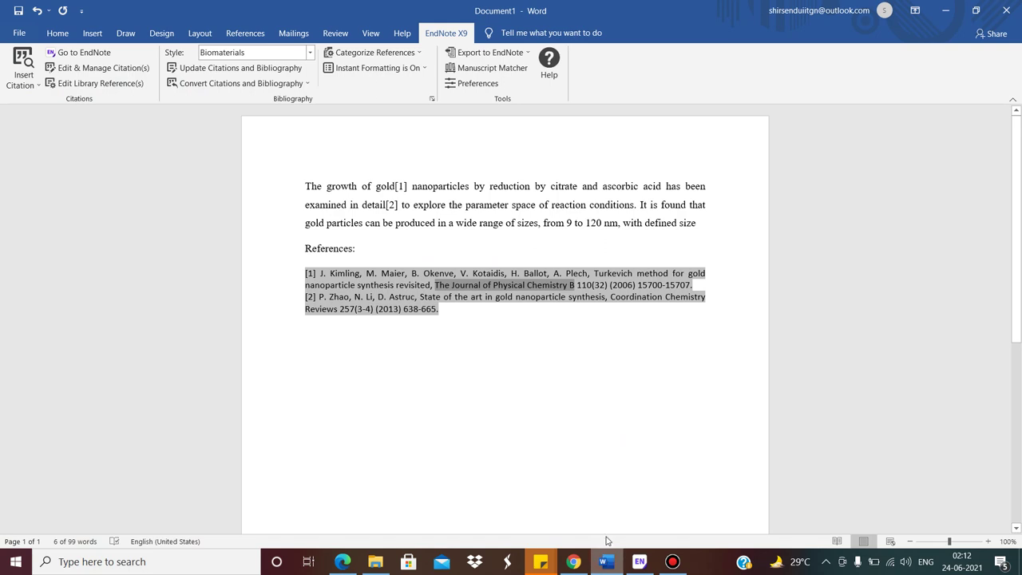
{"action": "left_click", "coordinate": [487, 335]}
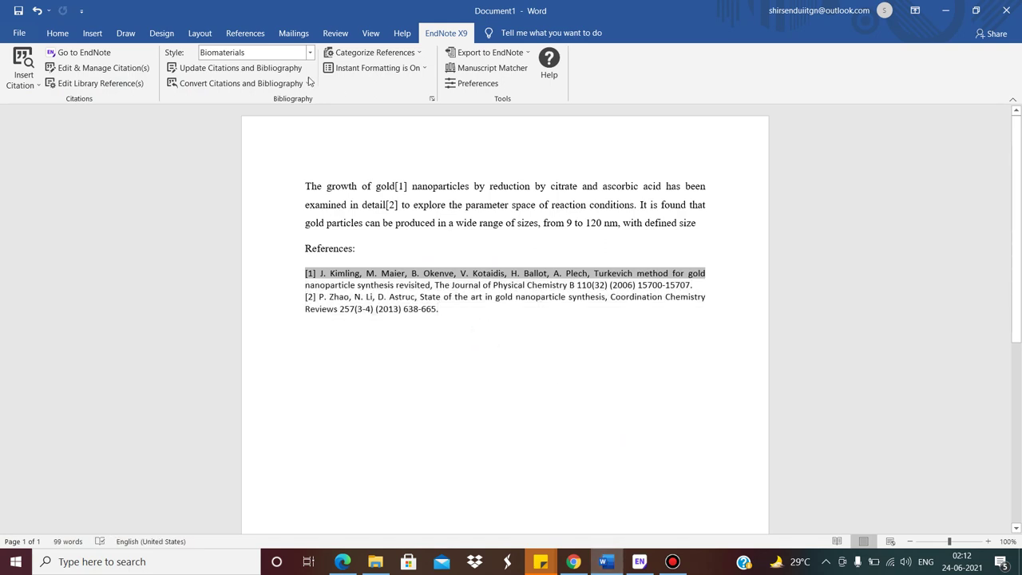
{"action": "left_click", "coordinate": [271, 69]}
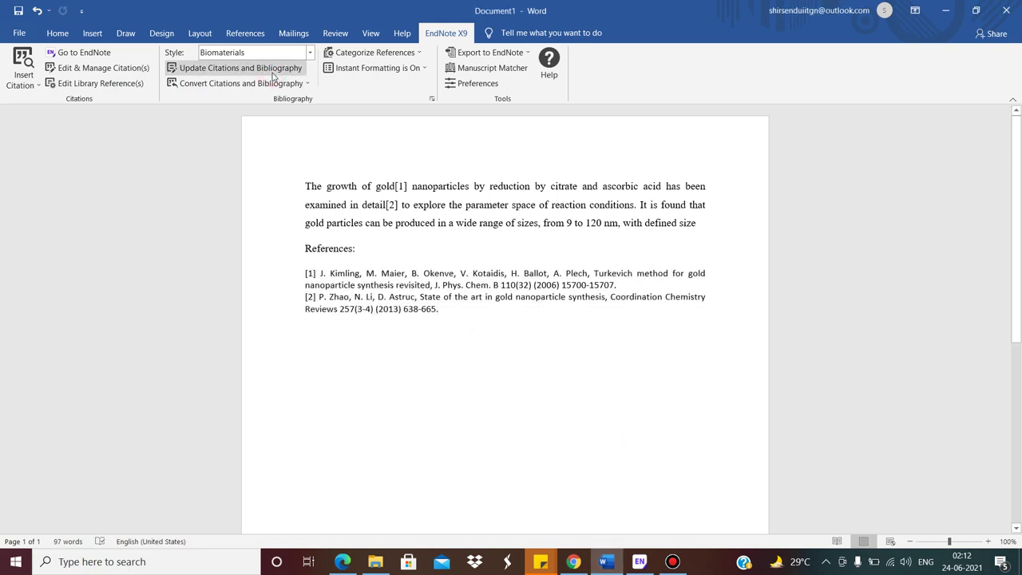
{"action": "left_click", "coordinate": [437, 285]}
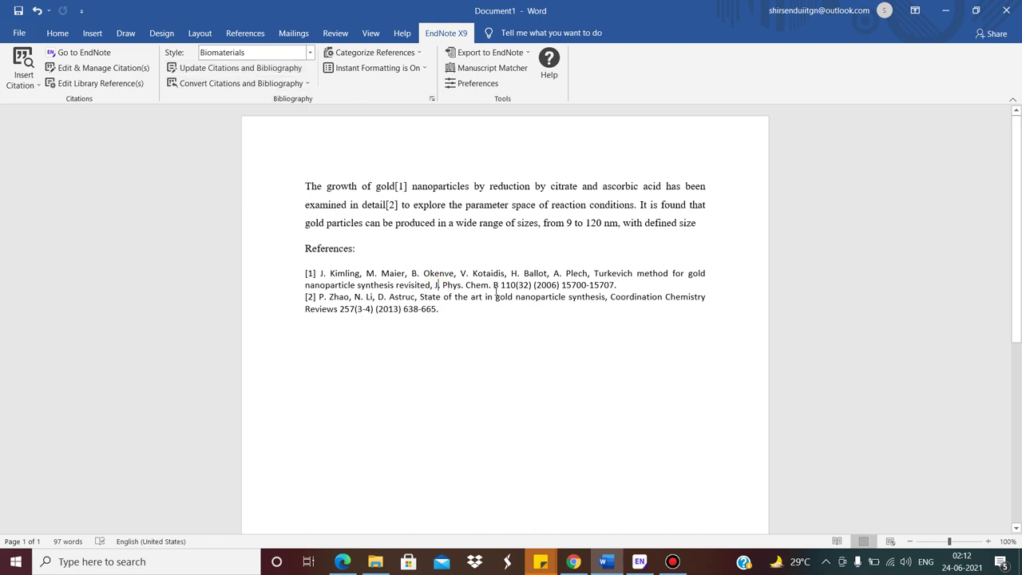
{"action": "left_click_drag", "start_coordinate": [498, 286], "coordinate": [434, 285]}
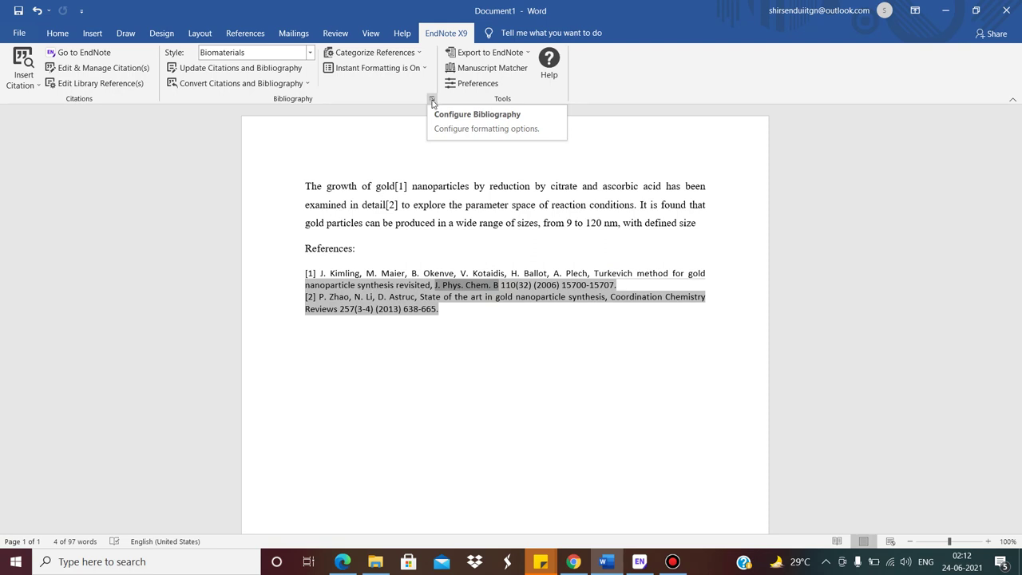
Set the bibliography layout font to Times New Roman, size 12
{"action": "left_click", "coordinate": [432, 100]}
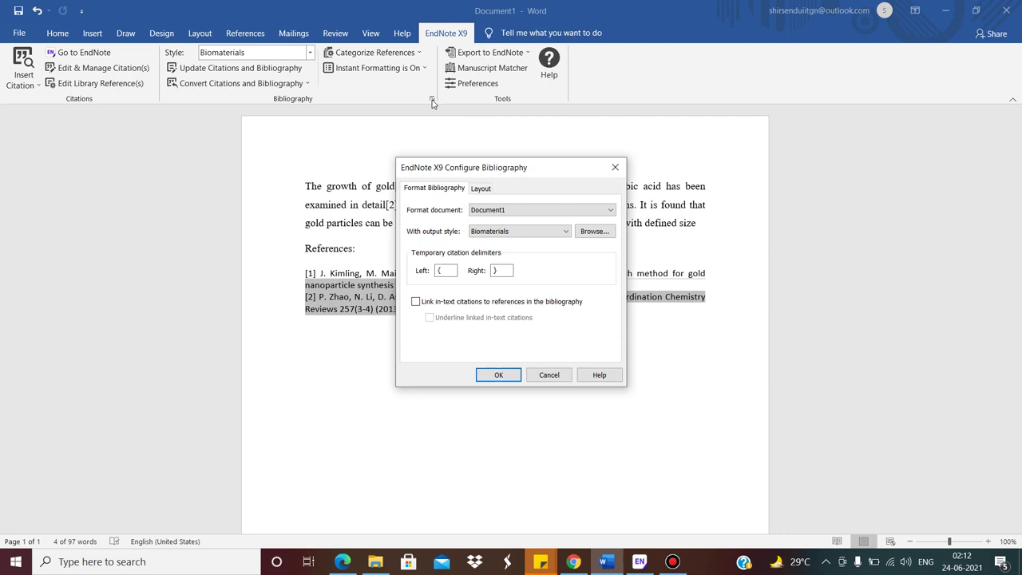
{"action": "left_click", "coordinate": [482, 189]}
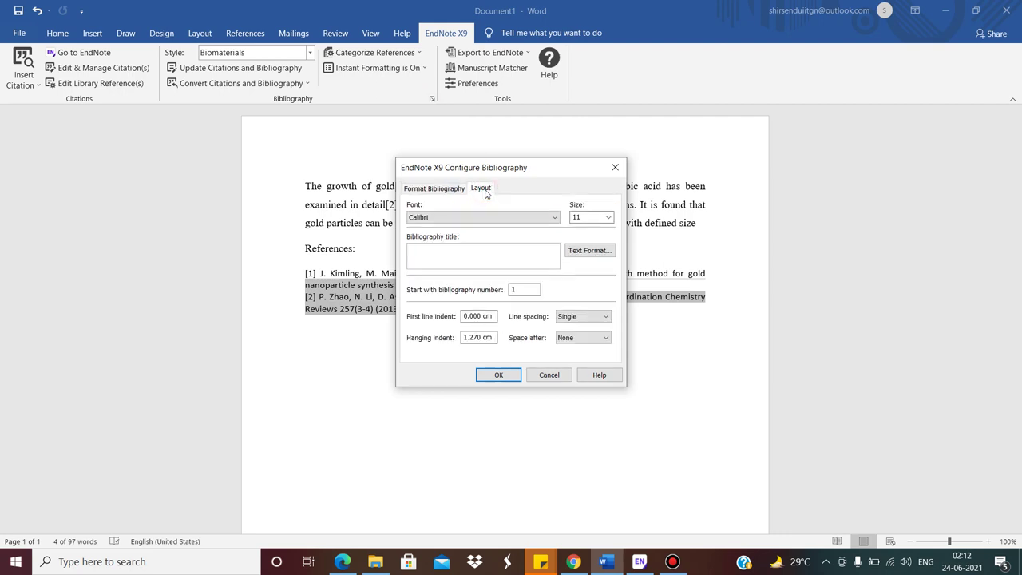
{"action": "left_click", "coordinate": [491, 218]}
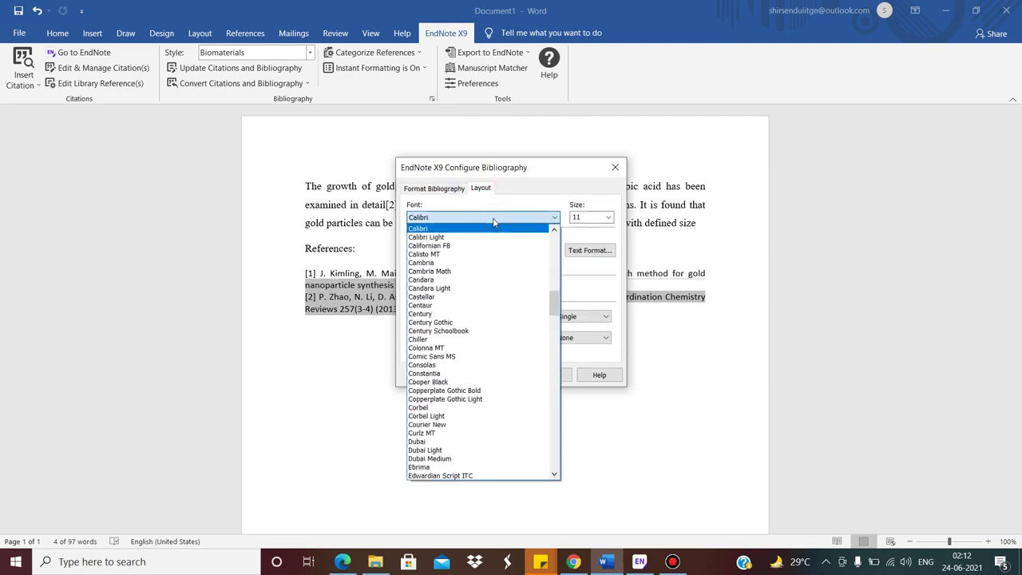
{"action": "type", "text": "times"}
{"action": "key", "text": "Return"}
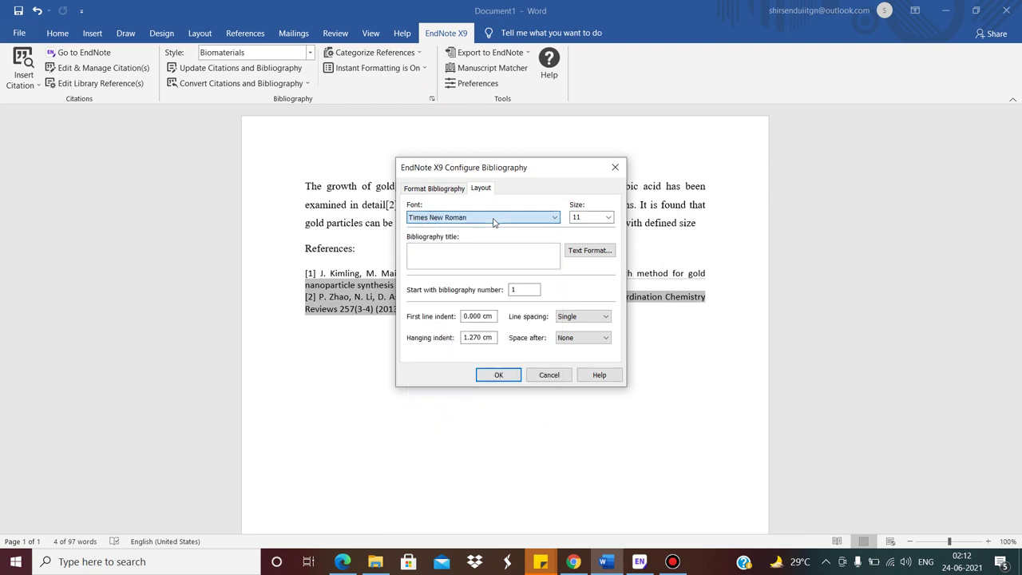
{"action": "double_click", "coordinate": [595, 218]}
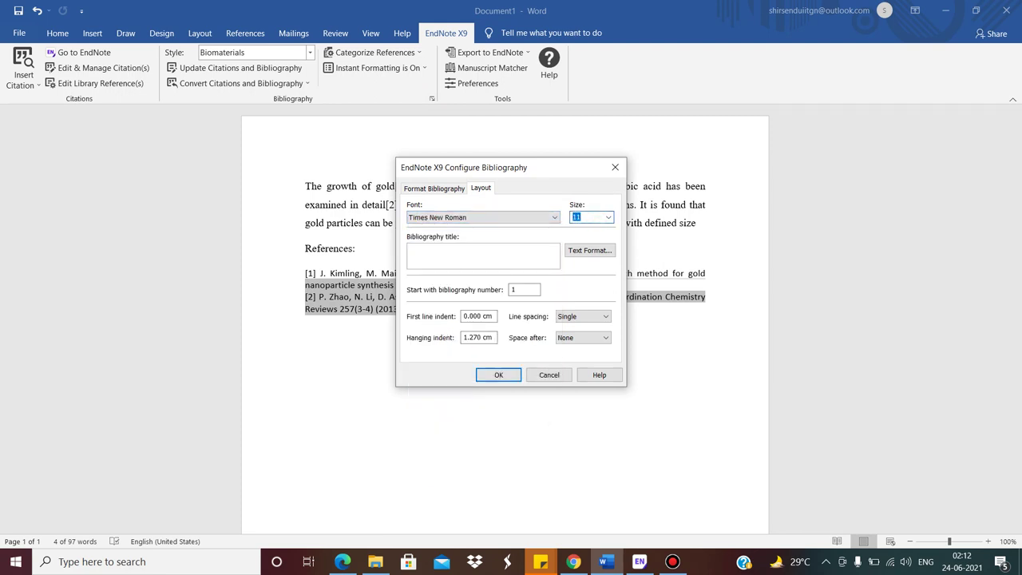
{"action": "type", "text": "12"}
{"action": "key", "text": "Return"}
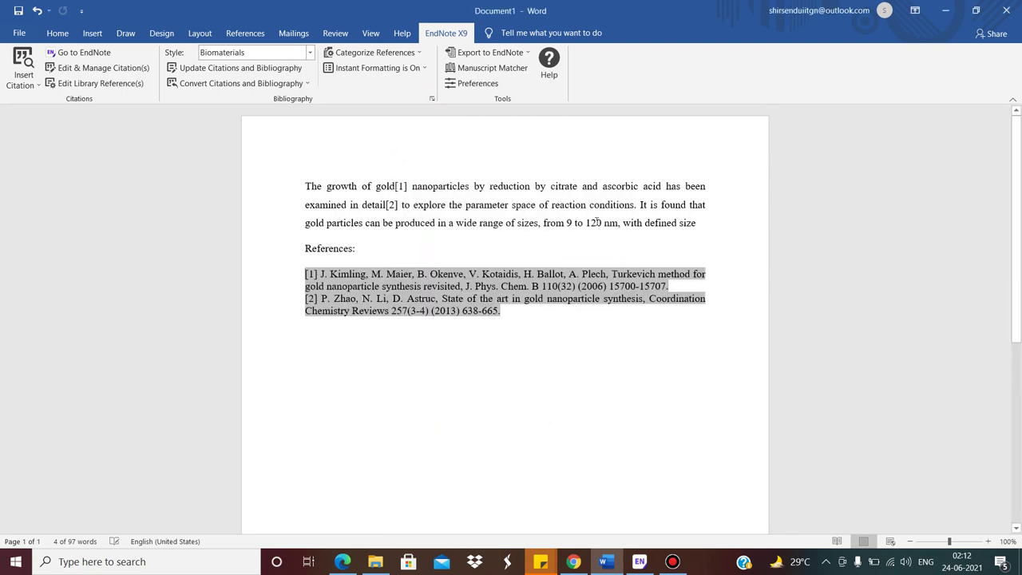
{"action": "left_click", "coordinate": [522, 320]}
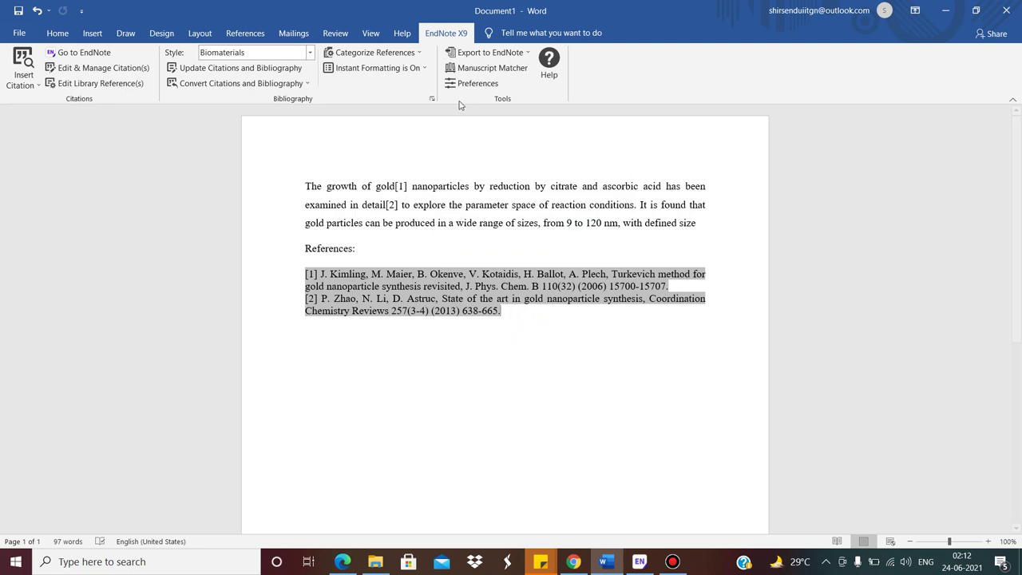
Set the bibliography layout line spacing to 1.5 lines
{"action": "left_click", "coordinate": [432, 98]}
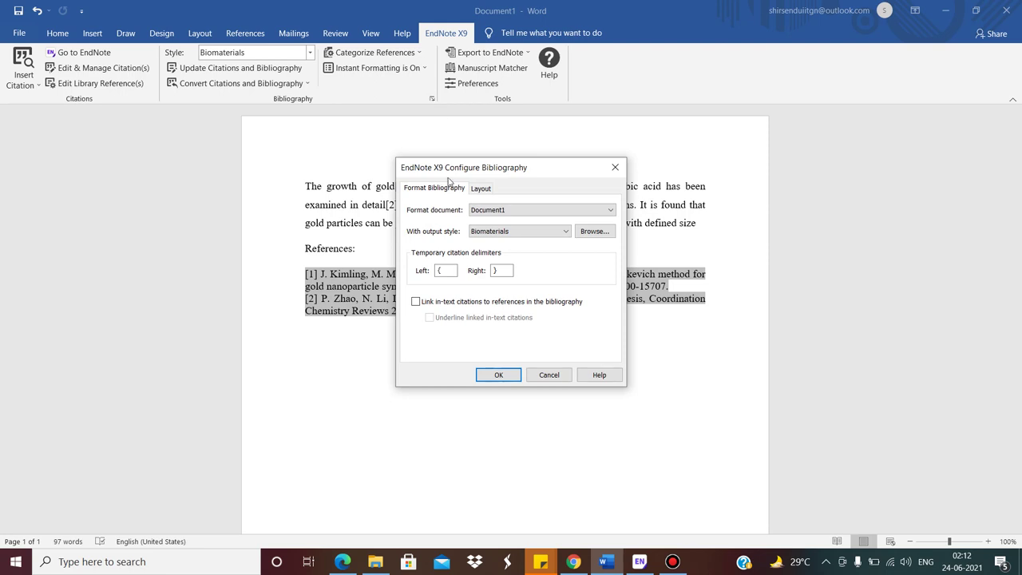
{"action": "left_click", "coordinate": [479, 189]}
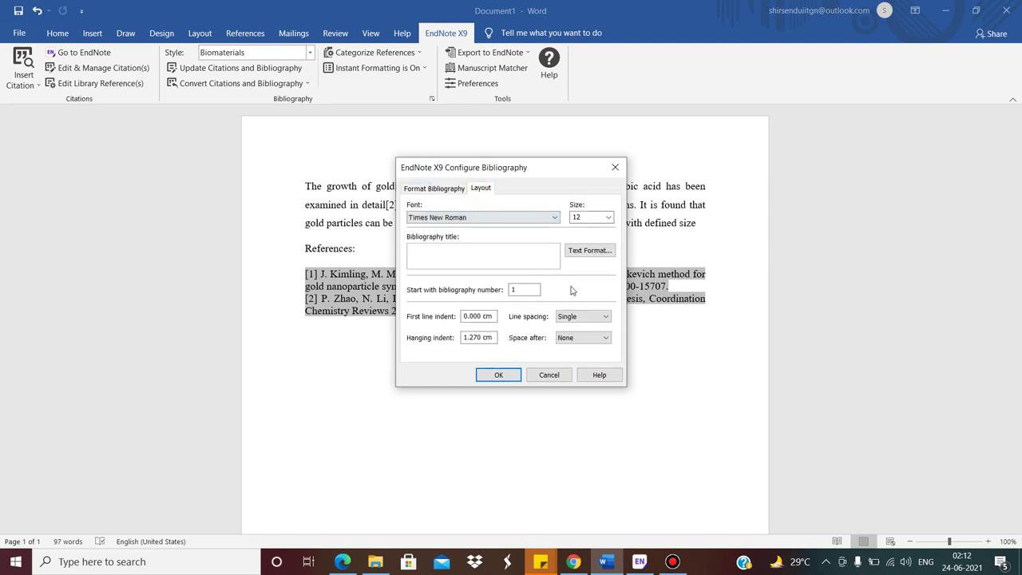
{"action": "left_click", "coordinate": [596, 316]}
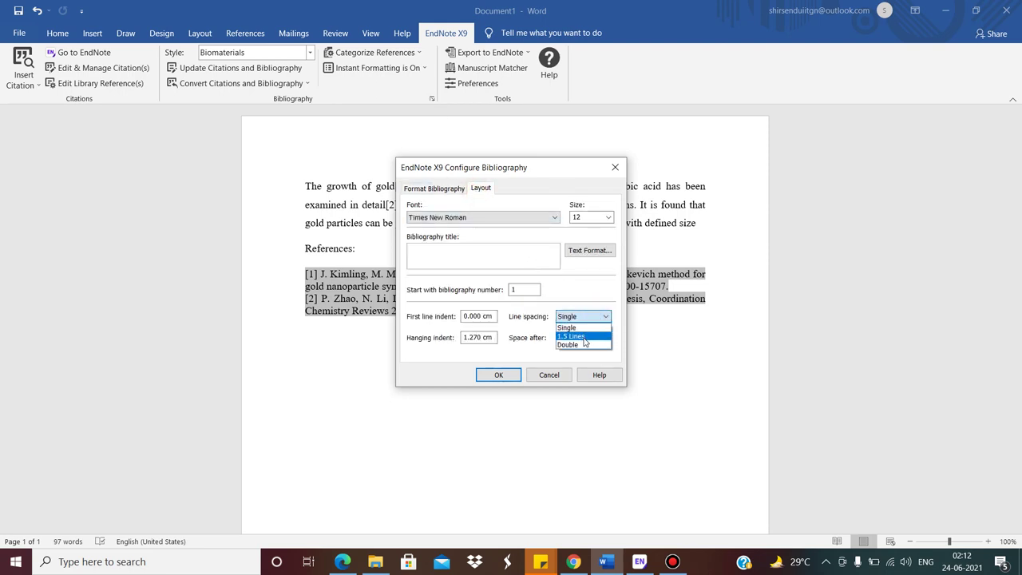
{"action": "left_click", "coordinate": [584, 336]}
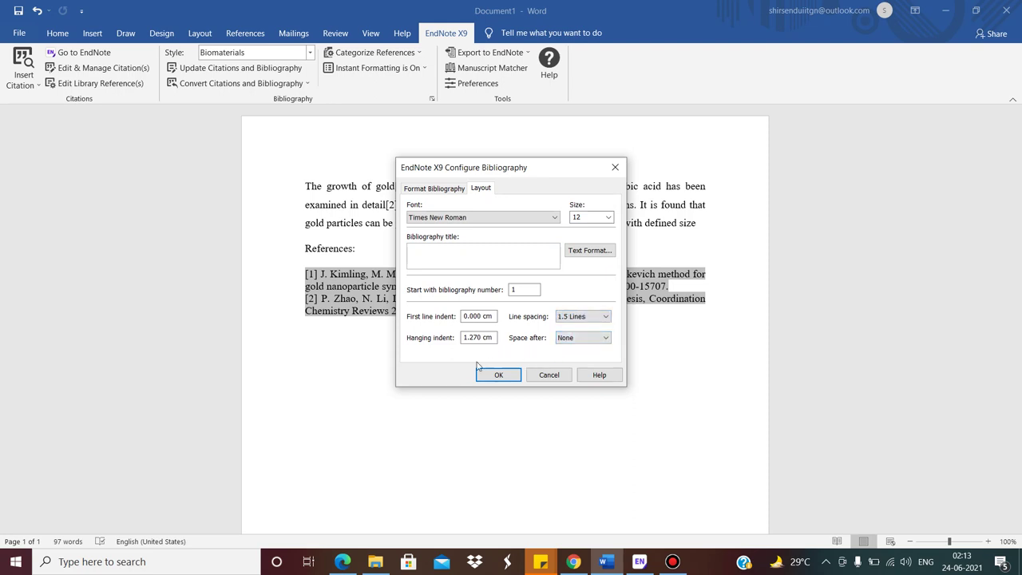
{"action": "left_click", "coordinate": [503, 374]}
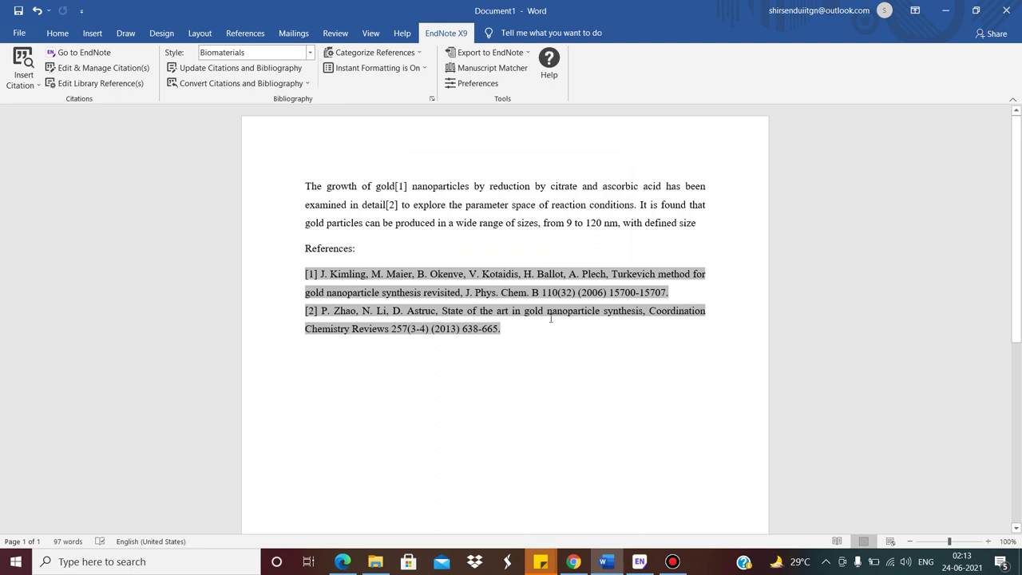
{"action": "left_click", "coordinate": [557, 330]}
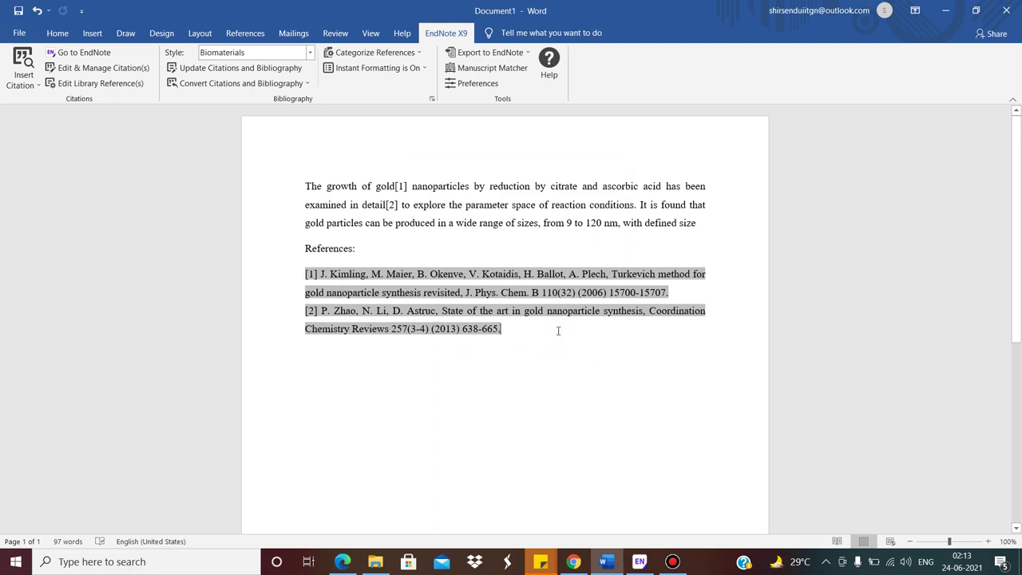